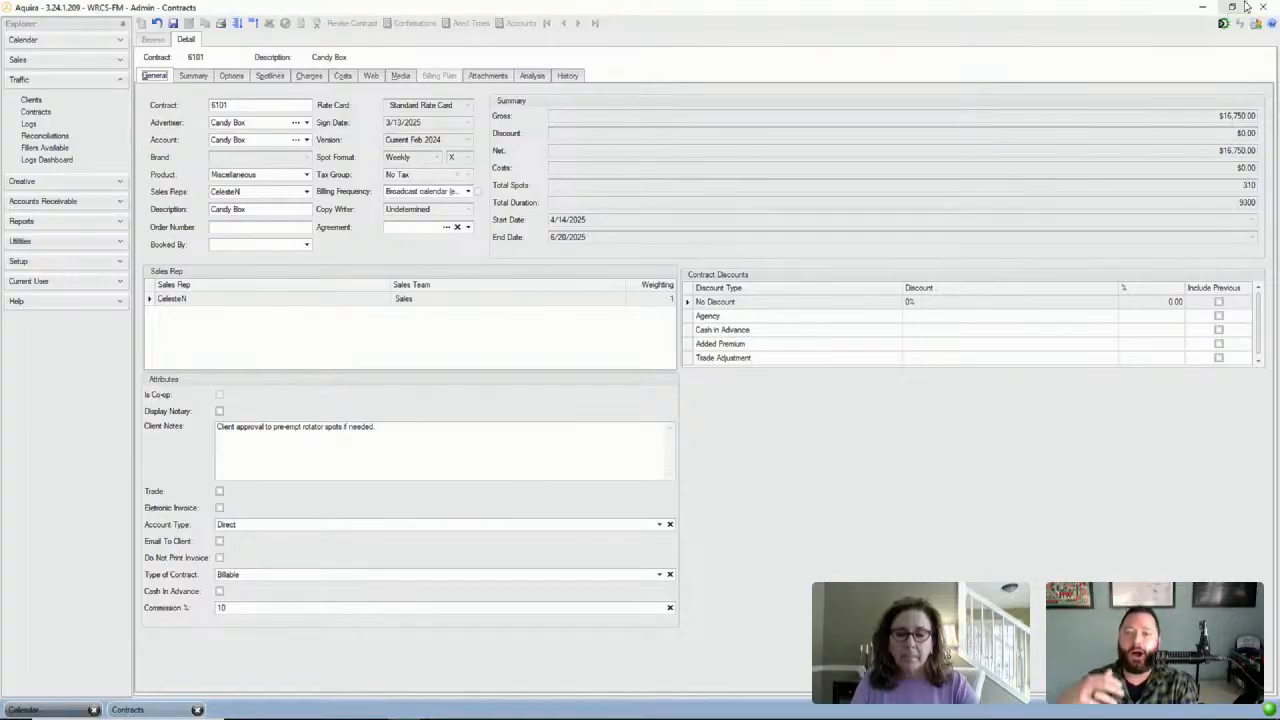
Open the details of the Candy Box contract's first spotline, running from 4/14/2025 on the single RCS-FM station
mouse_move(710, 718)
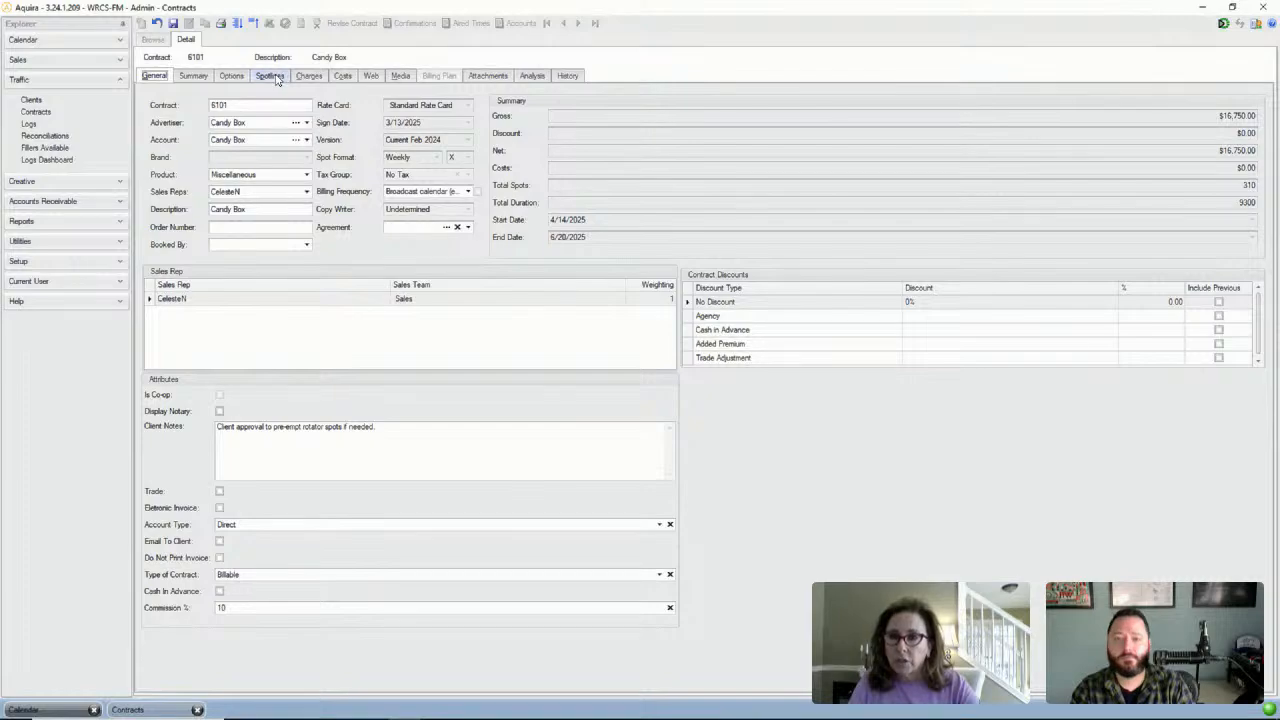
left_click(270, 76)
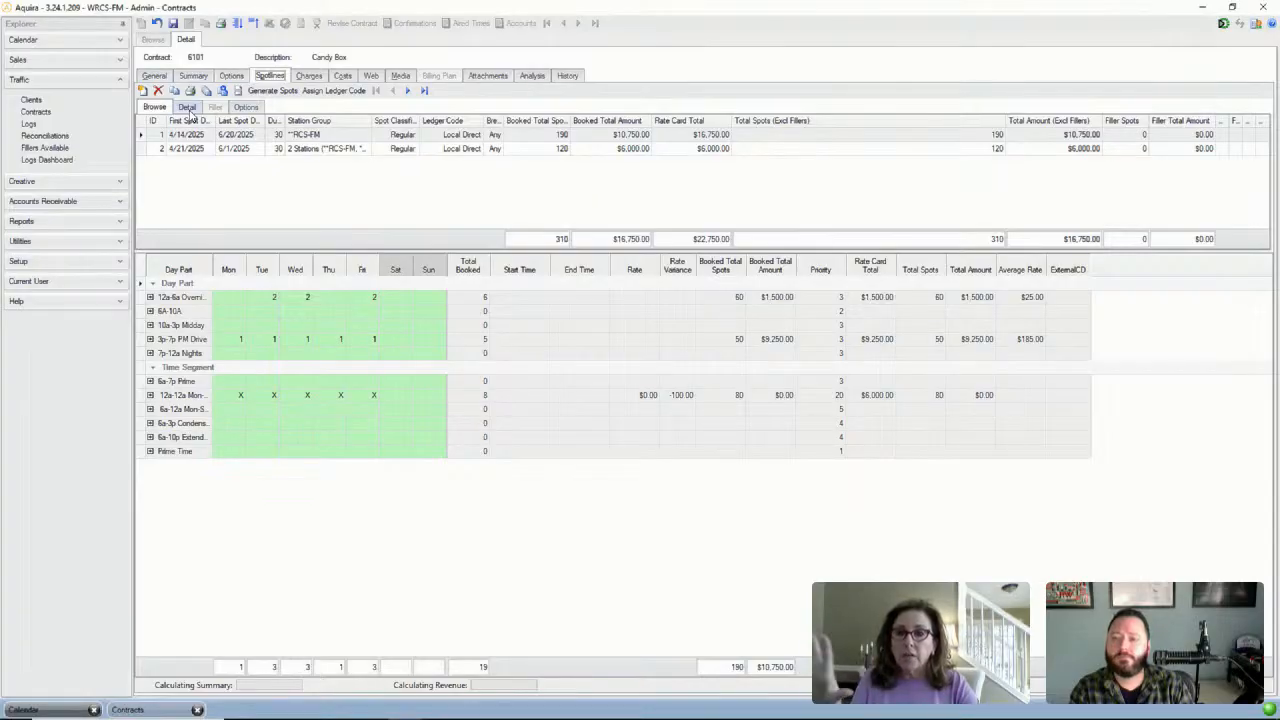
left_click(223, 134)
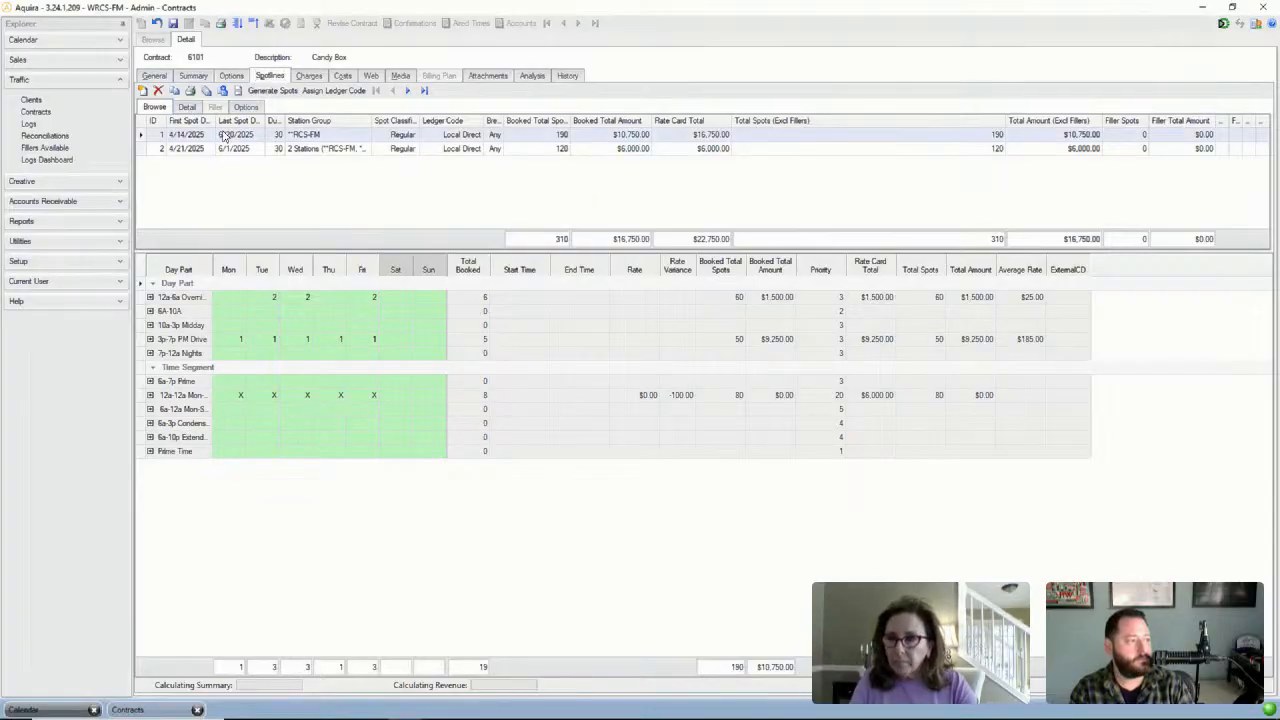
left_click(188, 108)
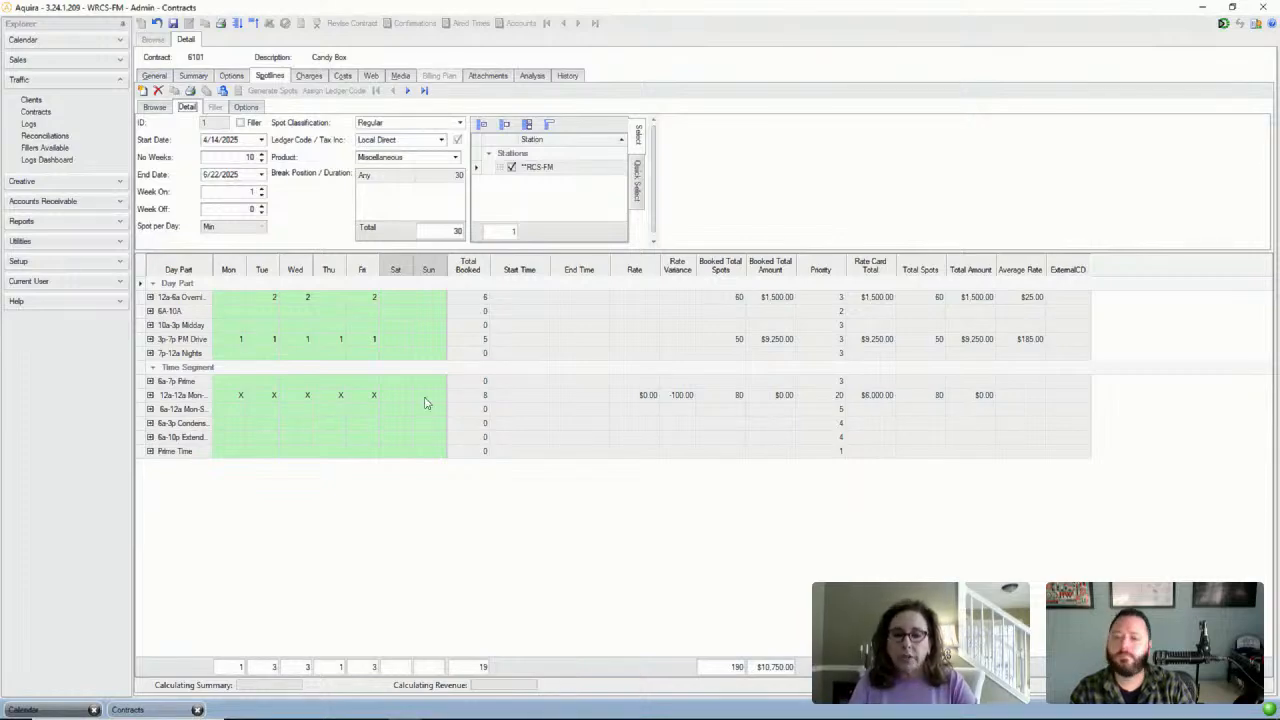
In the 3p-7p PM Drive day part, clear Tuesday's spot in week 1 and set Friday's spots to 2
mouse_move(710, 718)
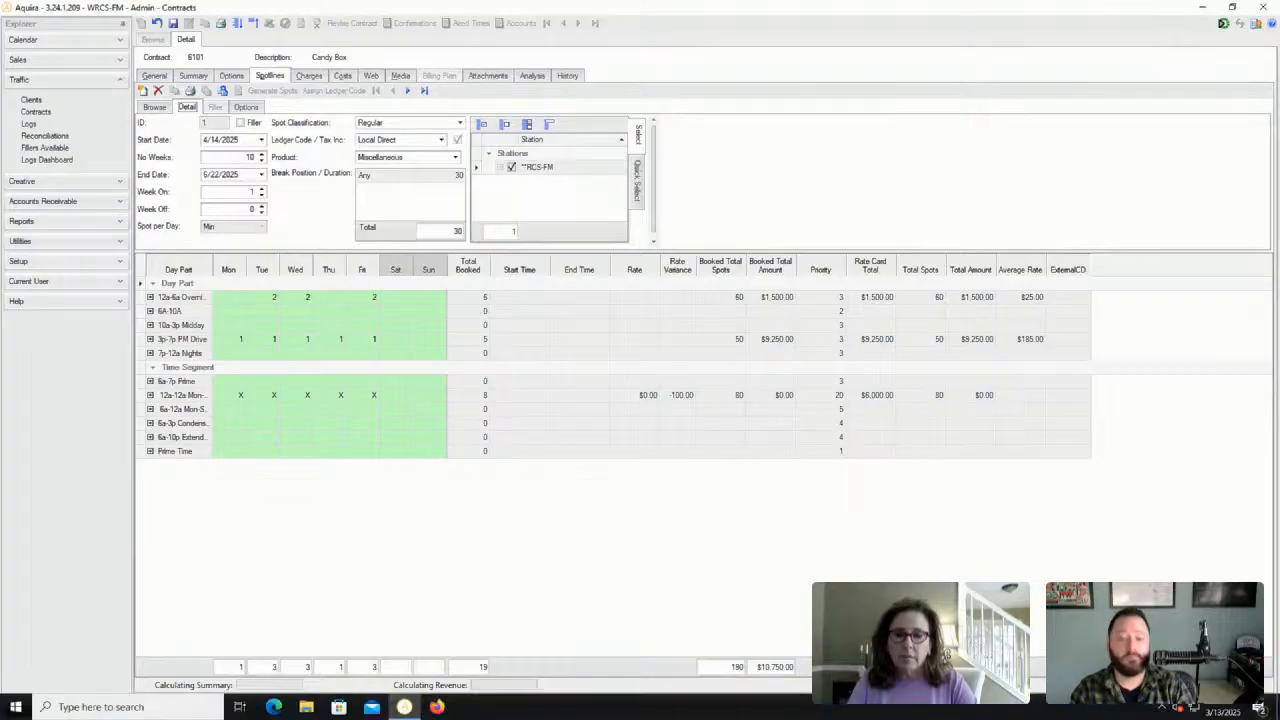
left_click(150, 339)
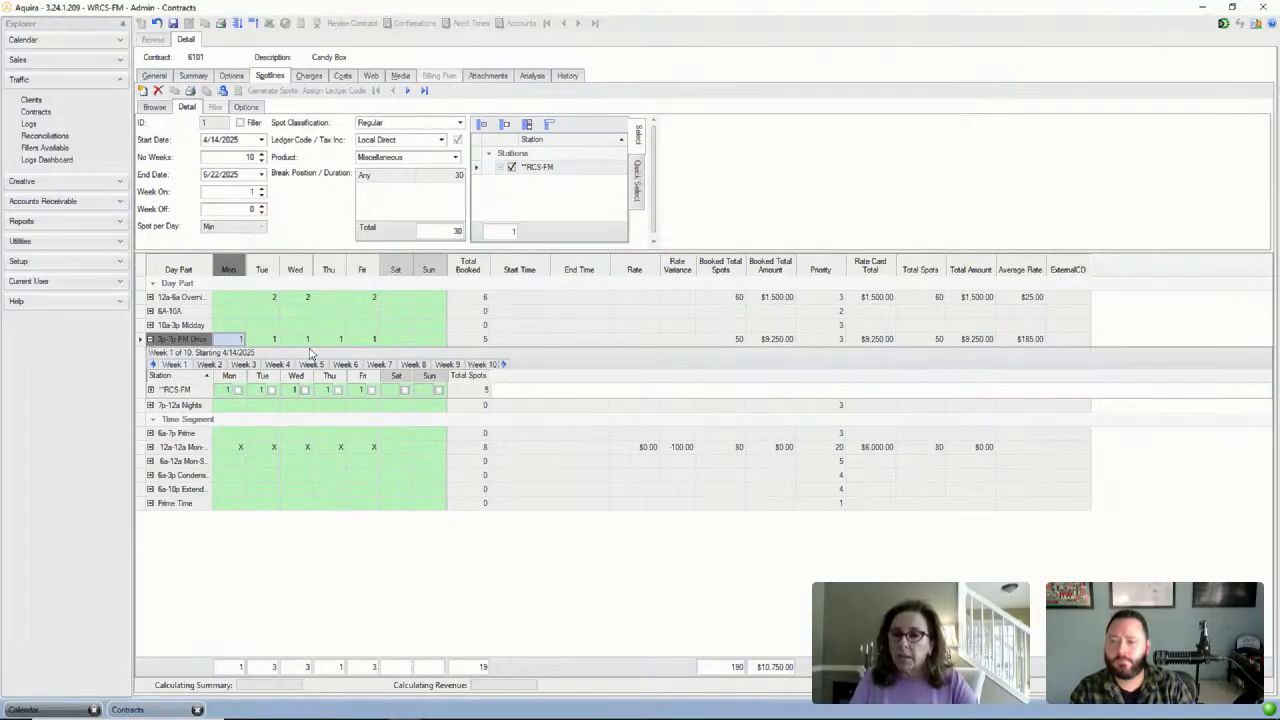
left_click(209, 365)
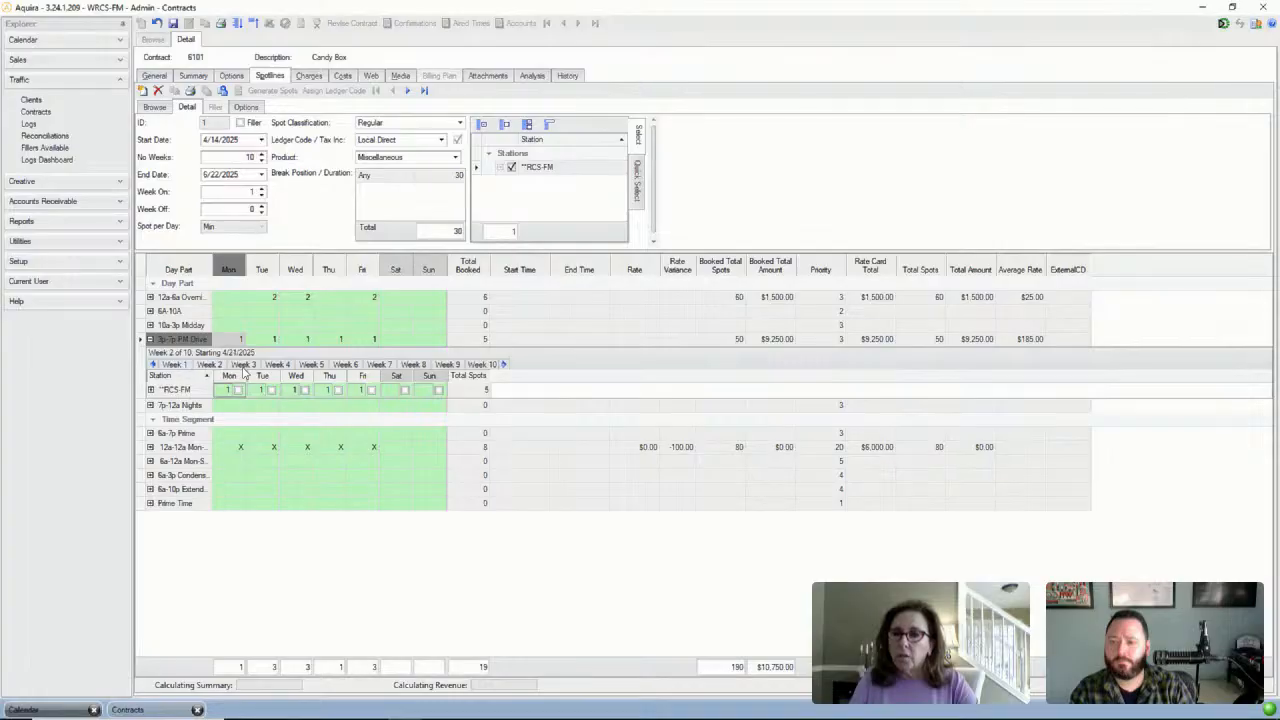
left_click(278, 365)
left_click(312, 365)
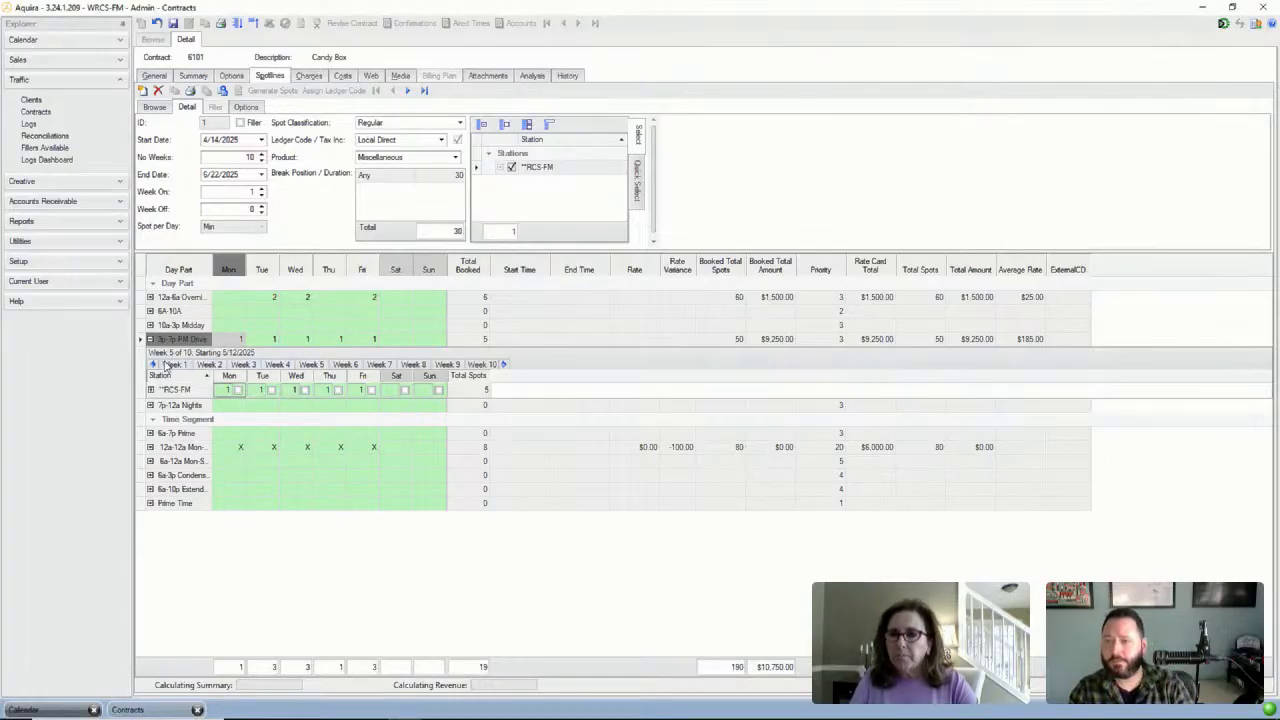
left_click(167, 365)
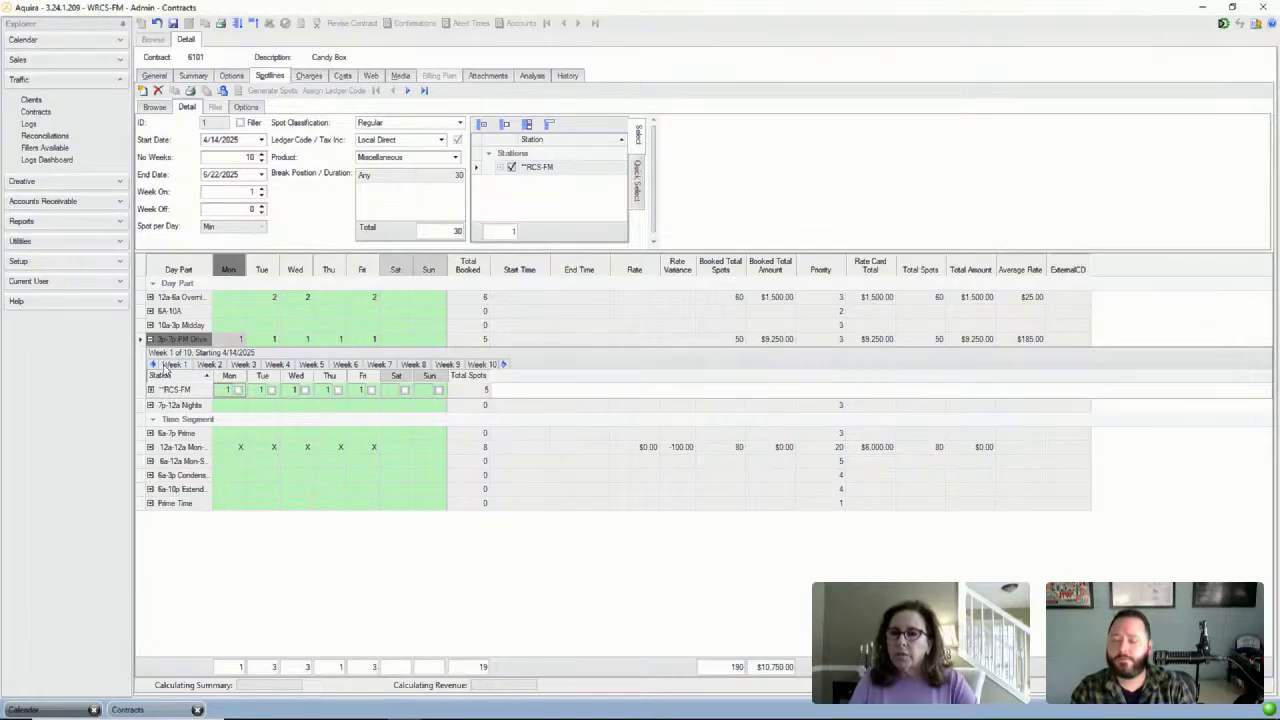
left_click(256, 391)
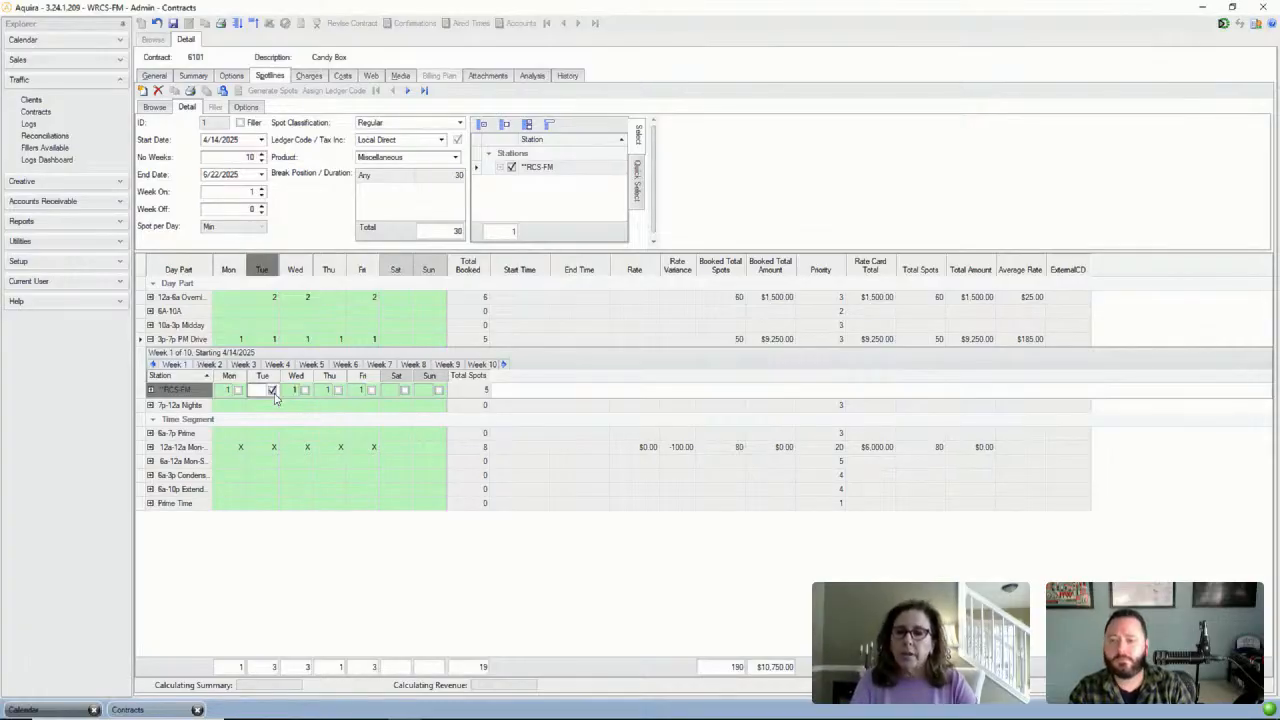
left_click(352, 390)
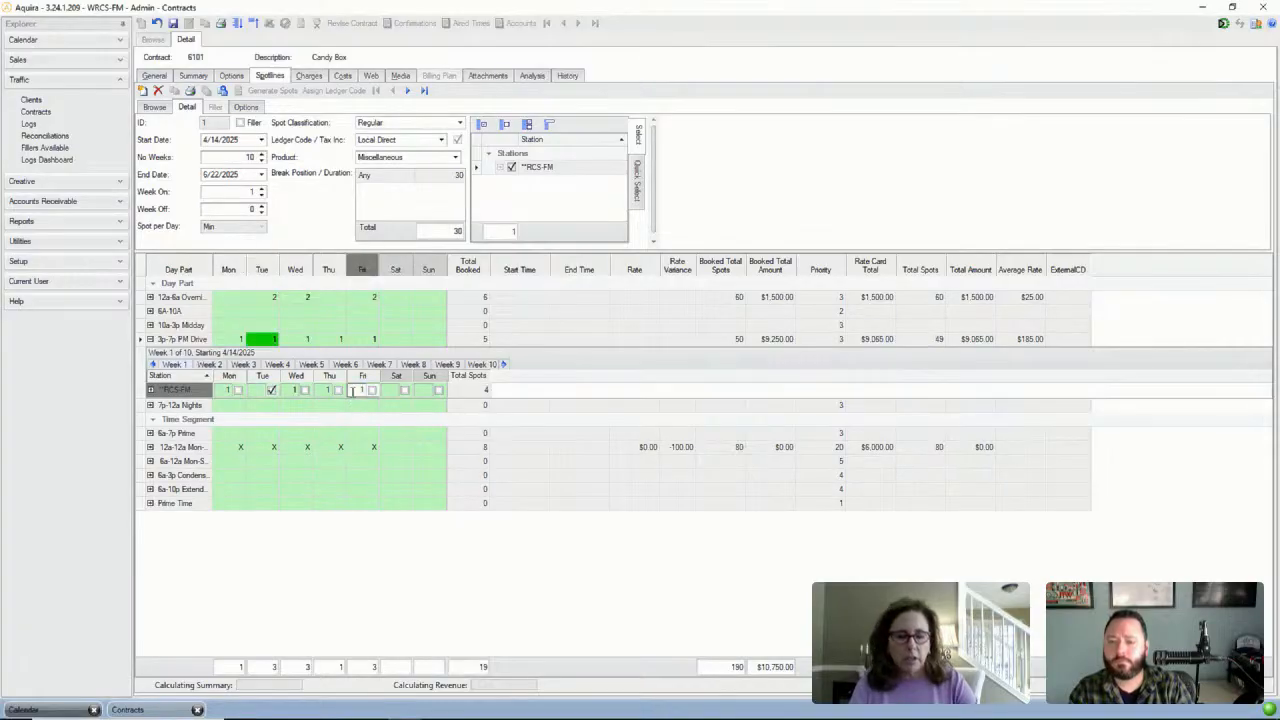
type("2")
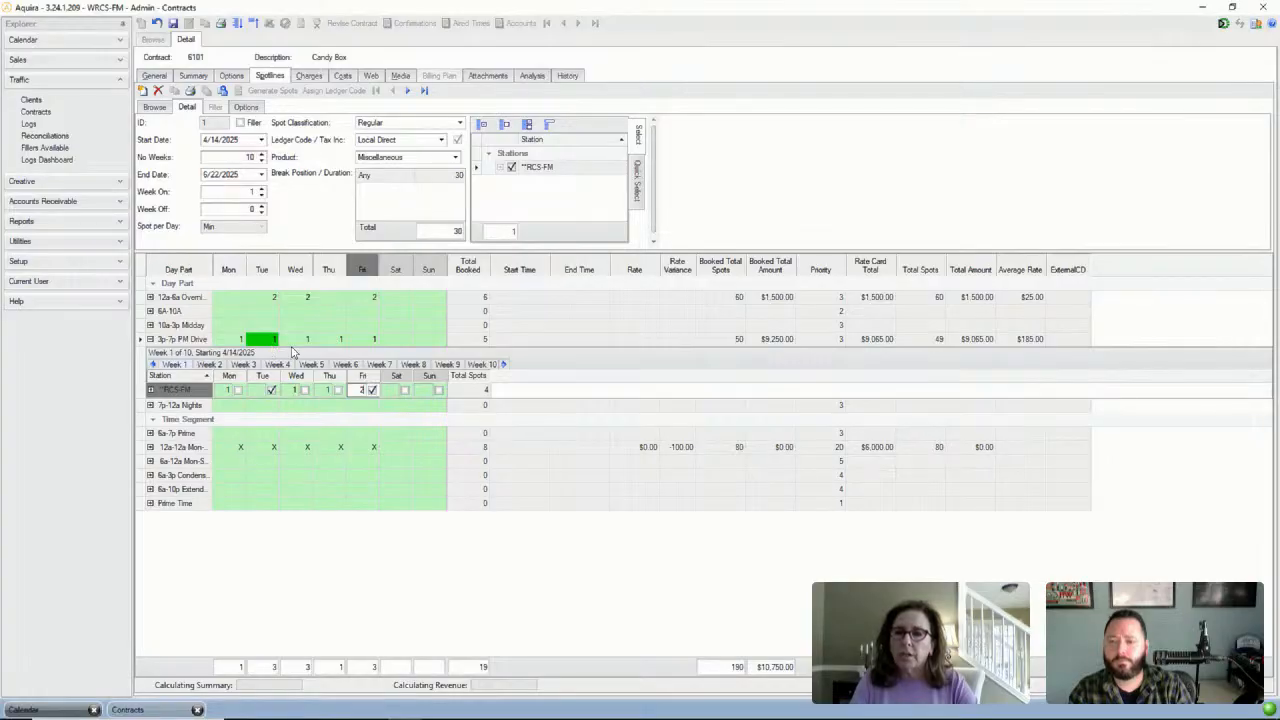
left_click(425, 390)
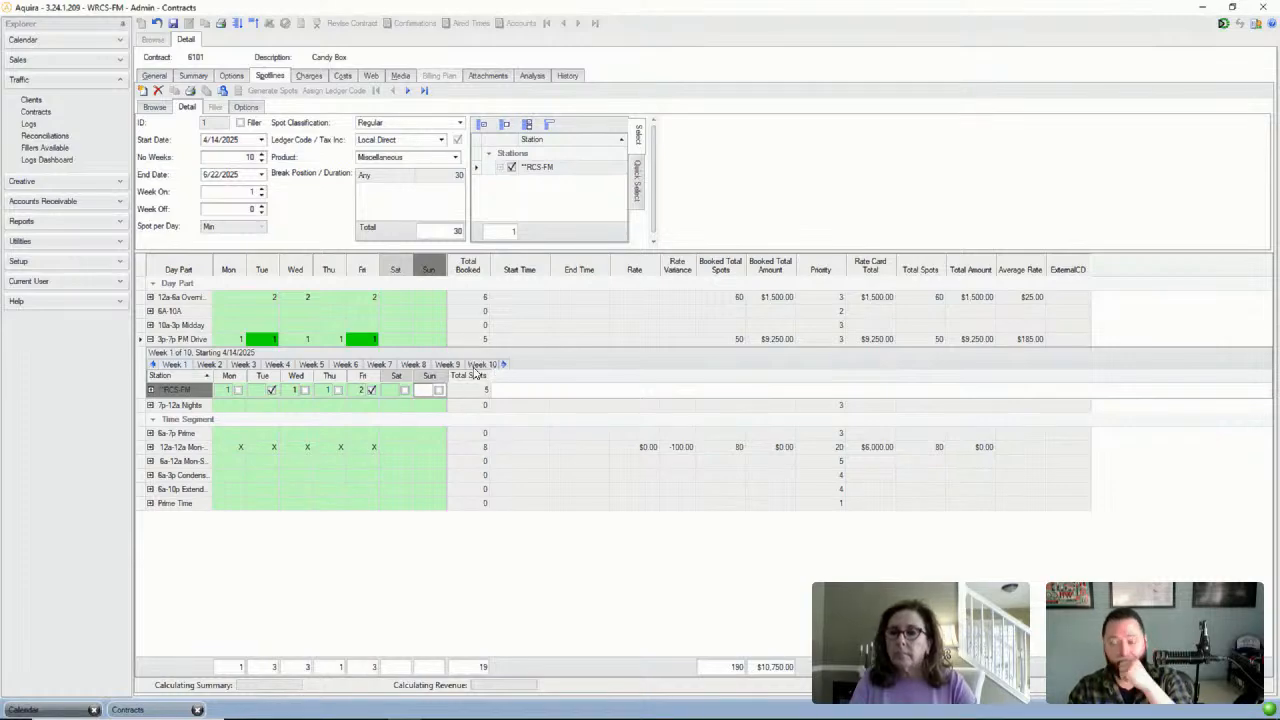
In week 3 of PM Drive, clear the Monday and Tuesday spots and set Thursday and Friday to 2 spots each
left_click(243, 365)
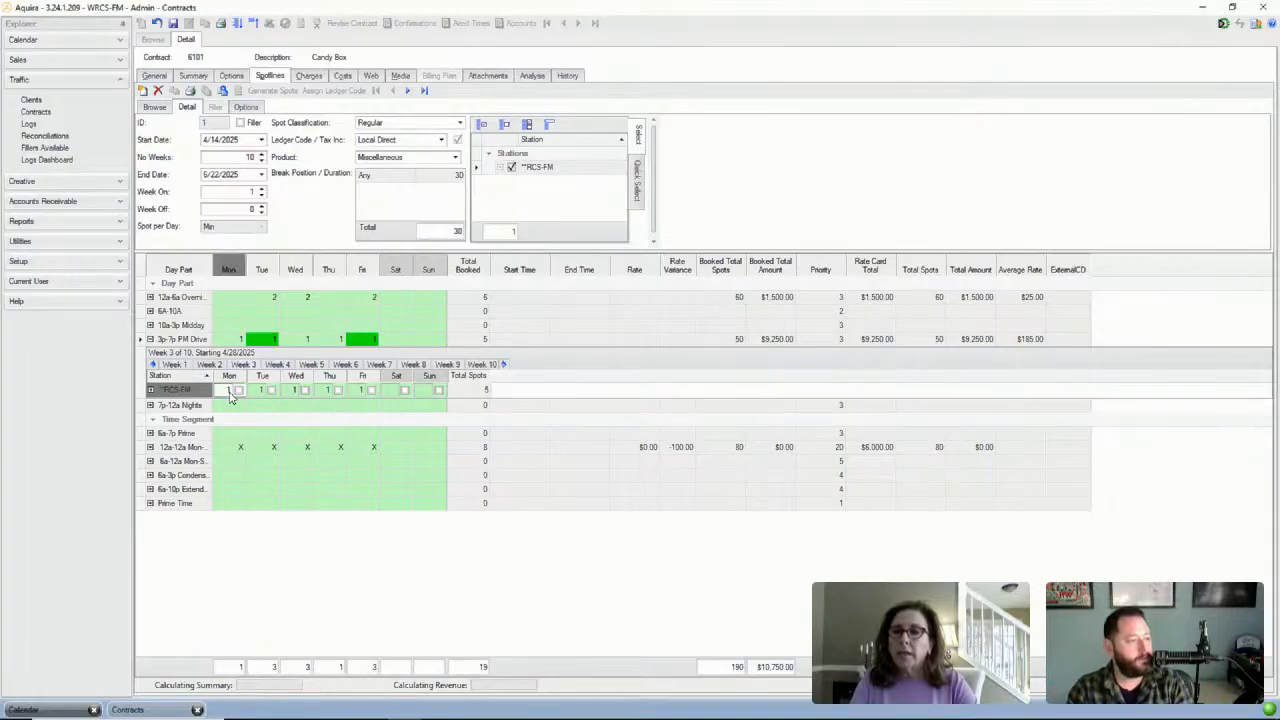
left_click(238, 390)
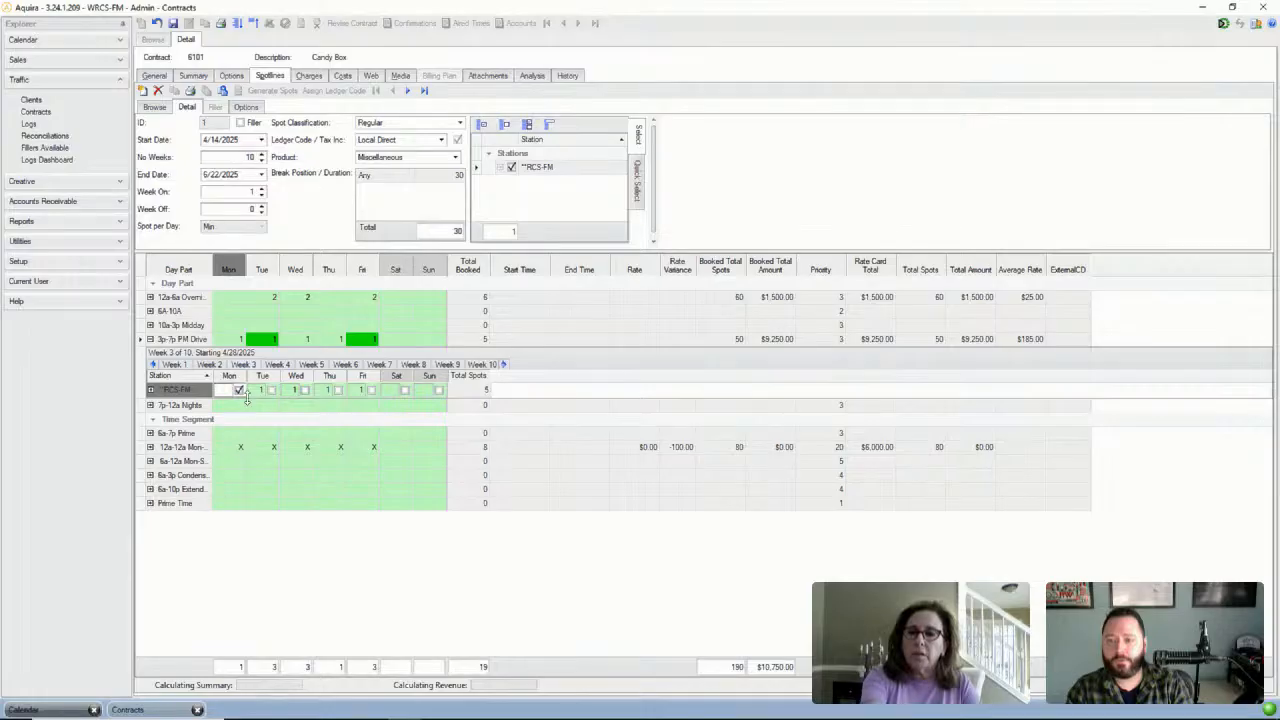
left_click(259, 391)
left_click(271, 390)
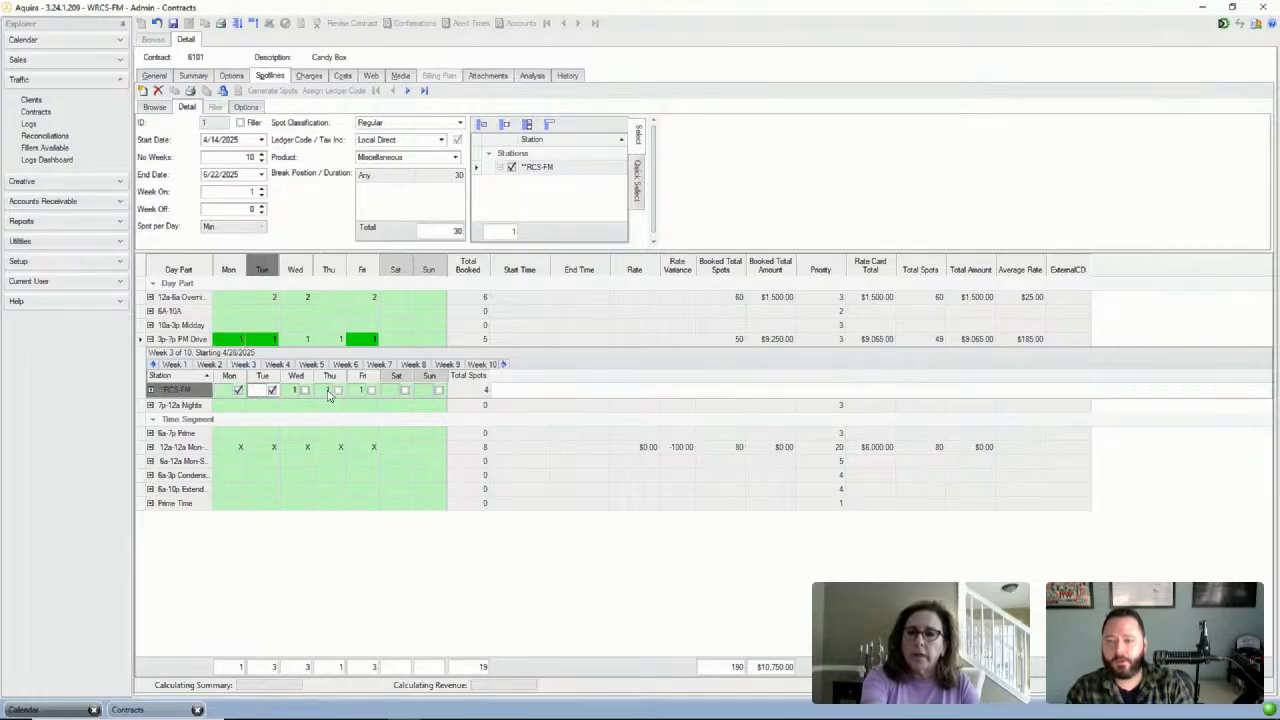
left_click(329, 390)
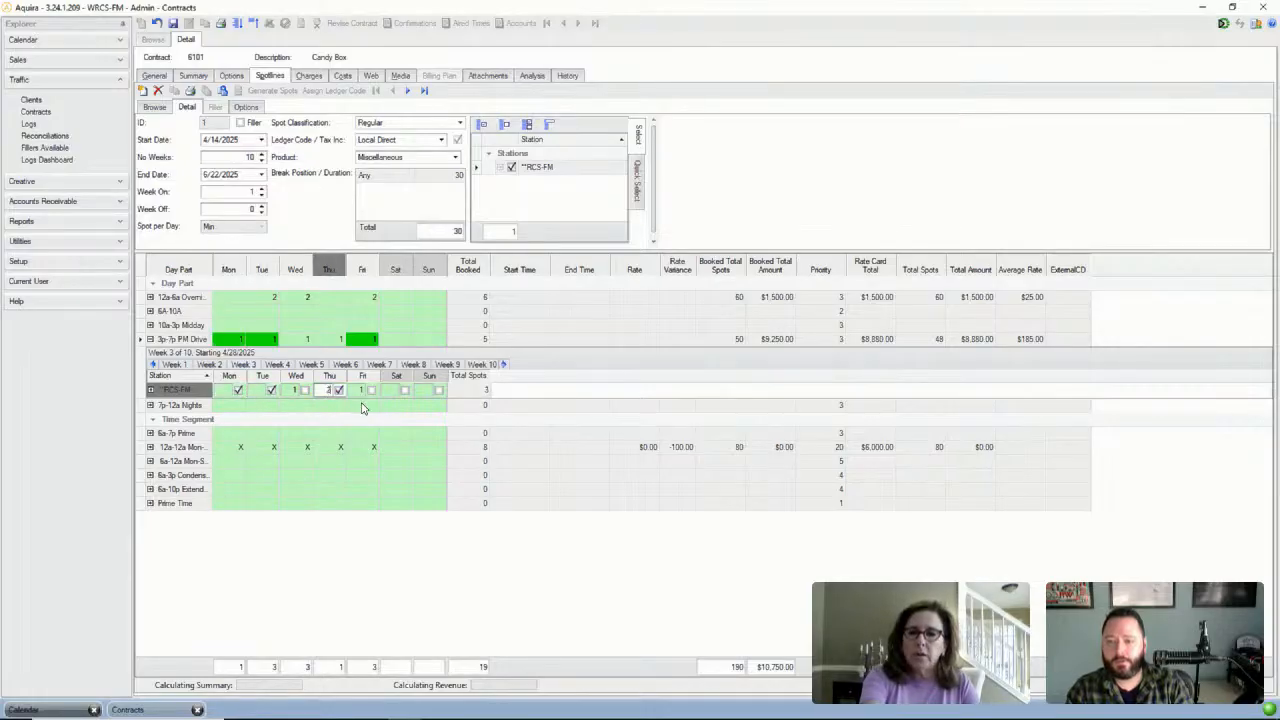
left_click(357, 391)
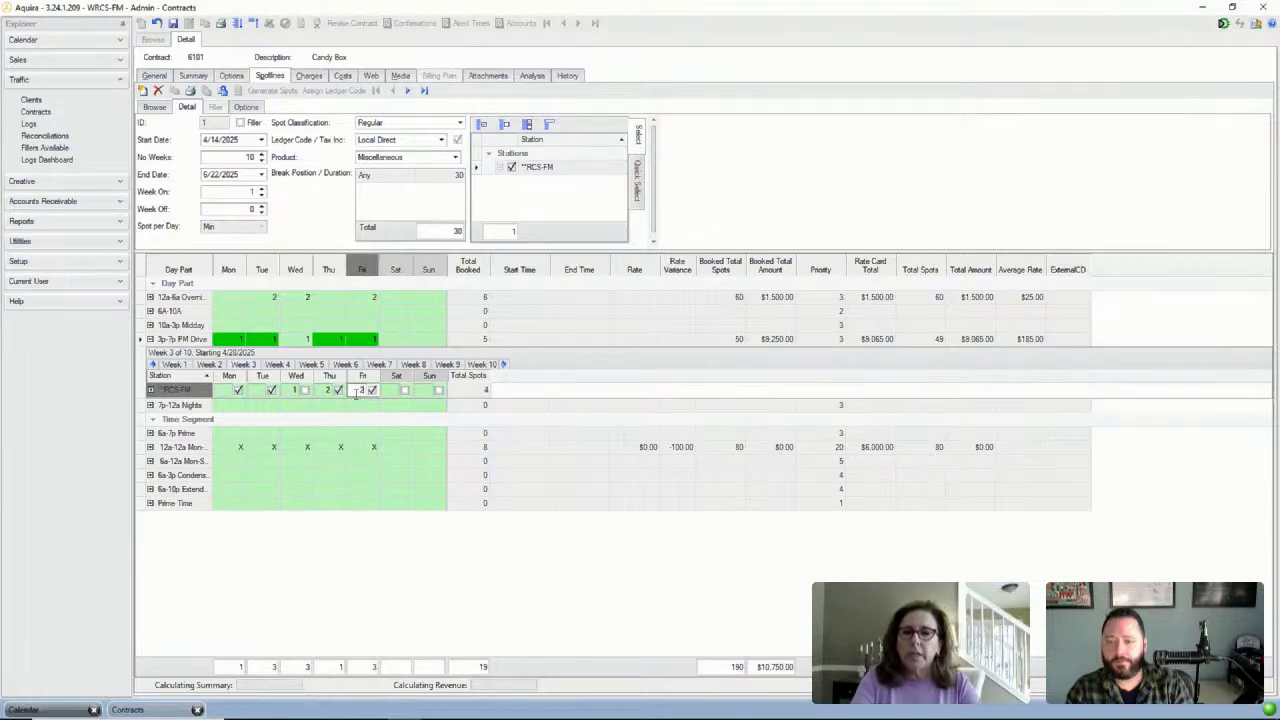
left_click(442, 392)
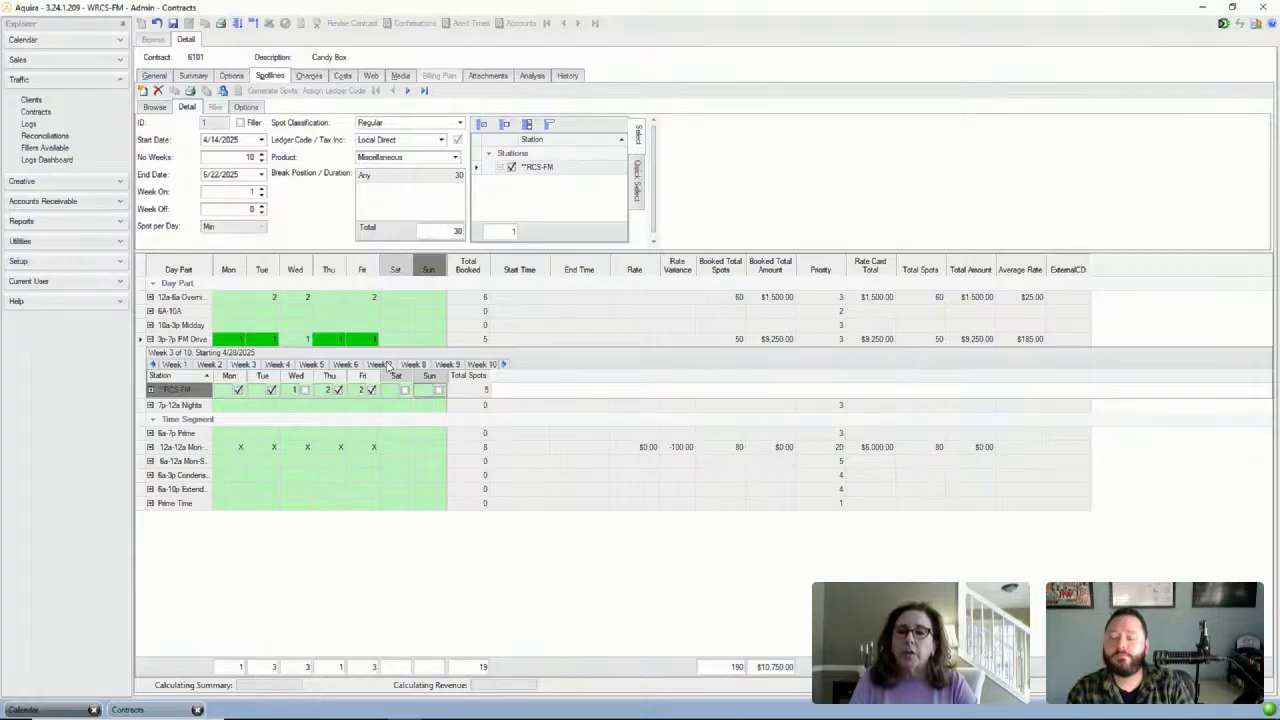
Remove the Friday spot from week 10 of the PM Drive day part
left_click(482, 365)
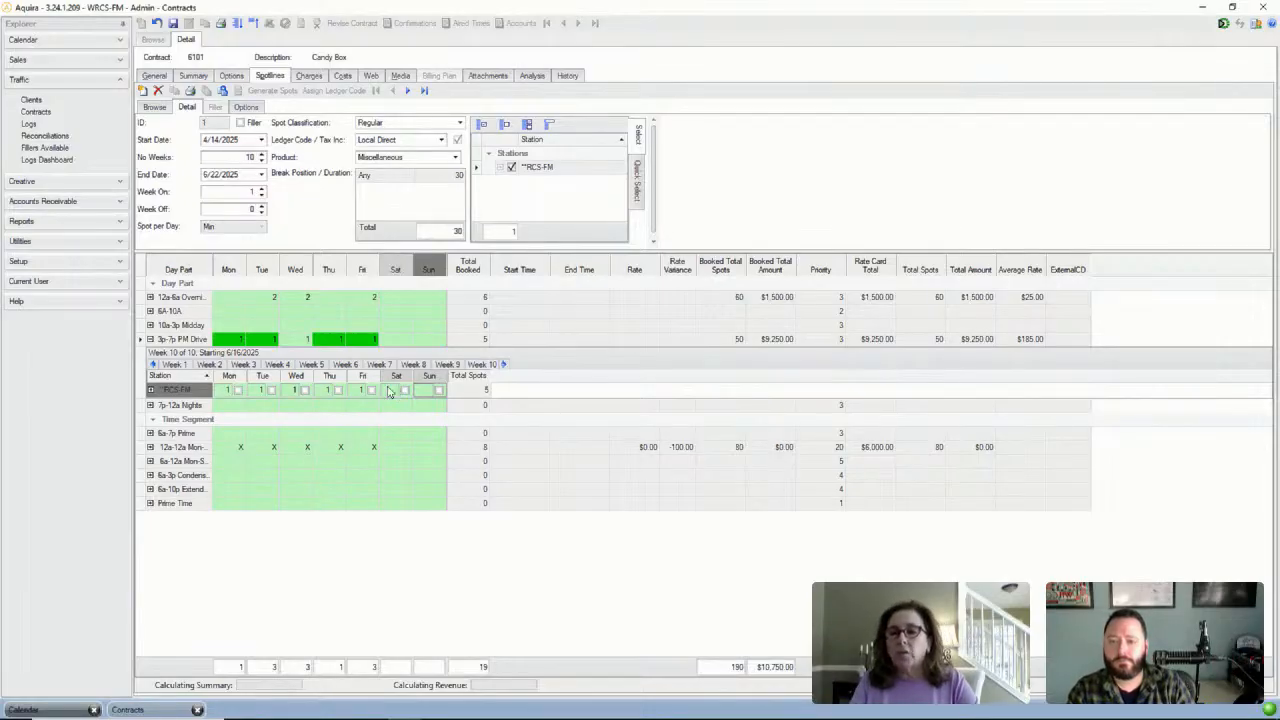
left_click(355, 388)
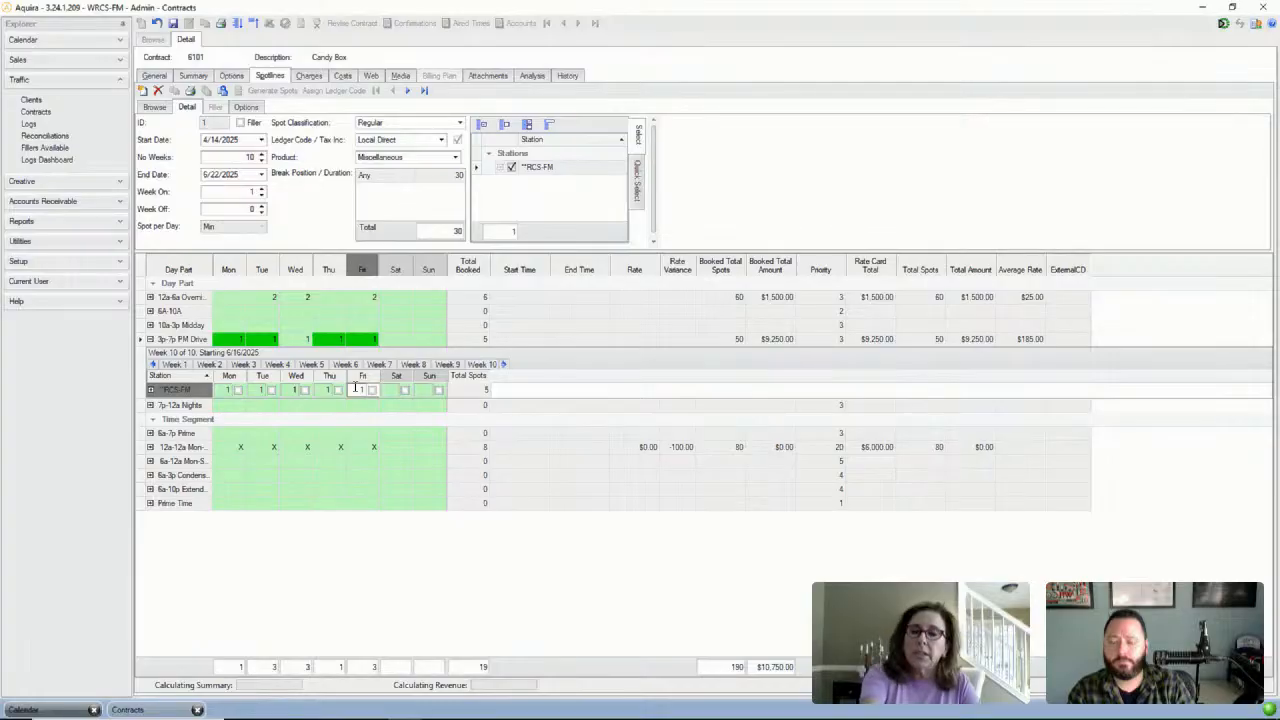
left_click(440, 392)
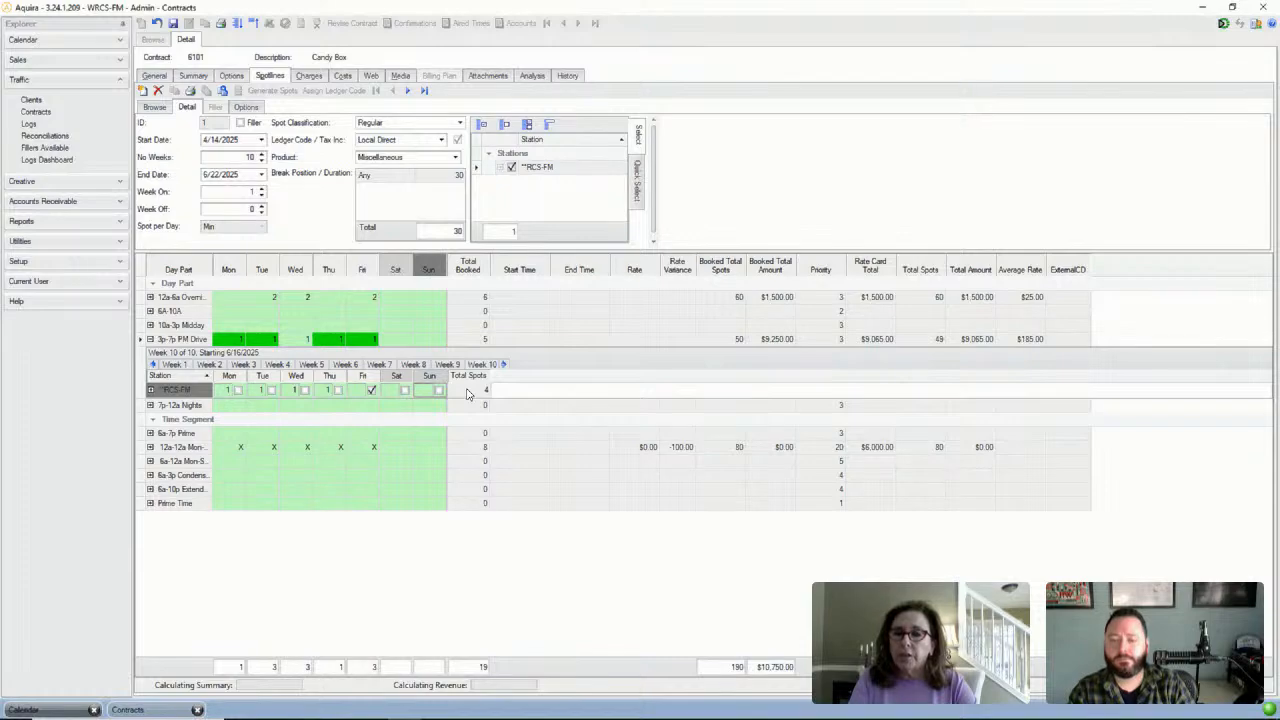
Set Wednesday's spots to 2 in week 4 of PM Drive, and collapse that day part's weekly breakdown
left_click(449, 367)
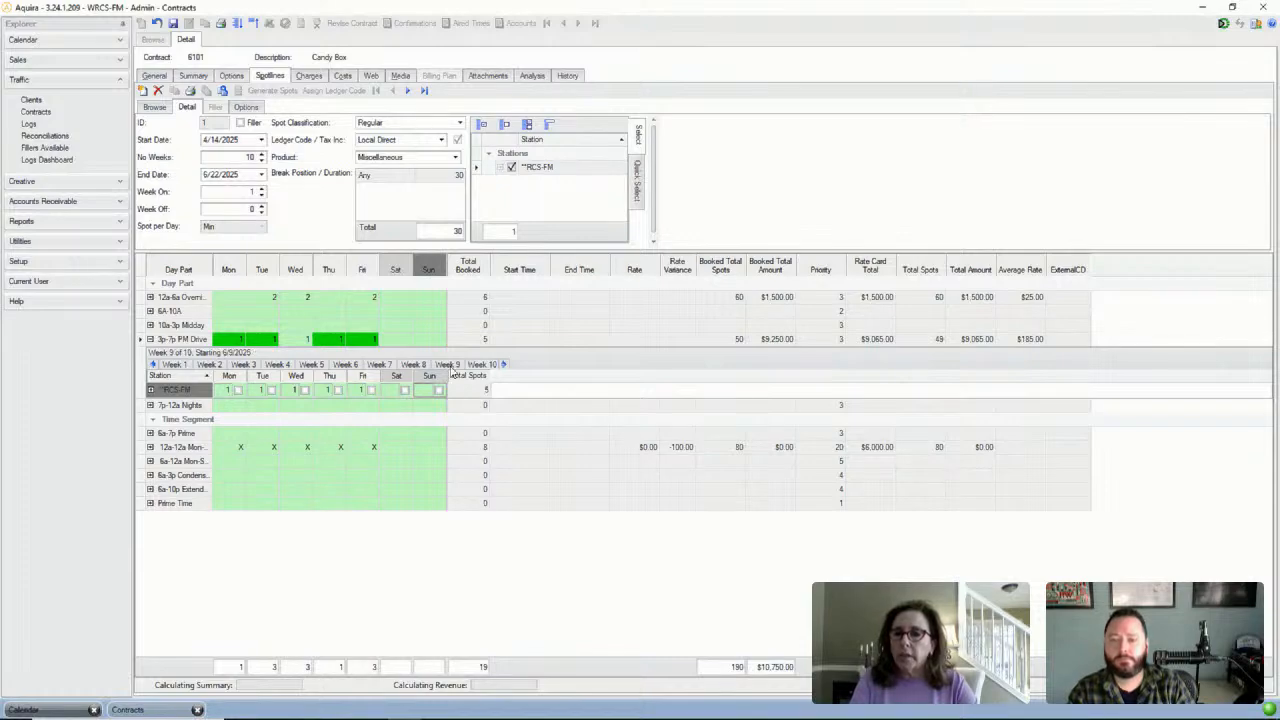
left_click(385, 367)
left_click(347, 366)
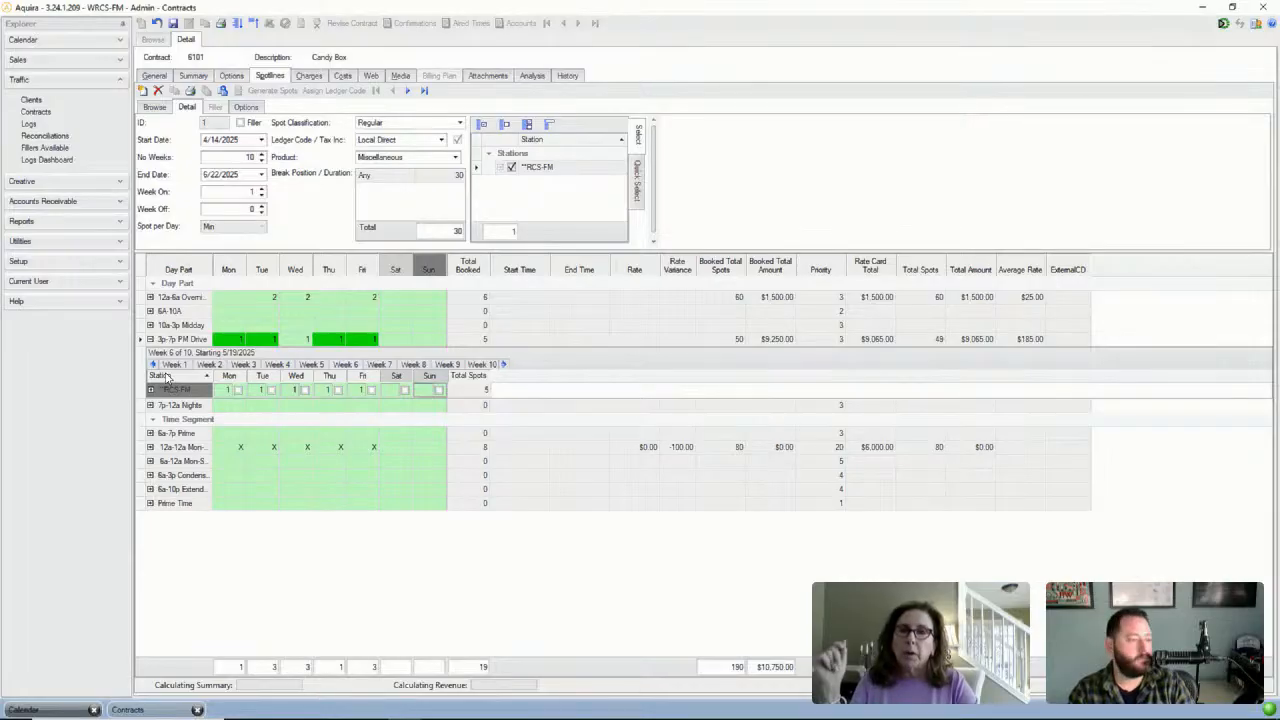
left_click(277, 366)
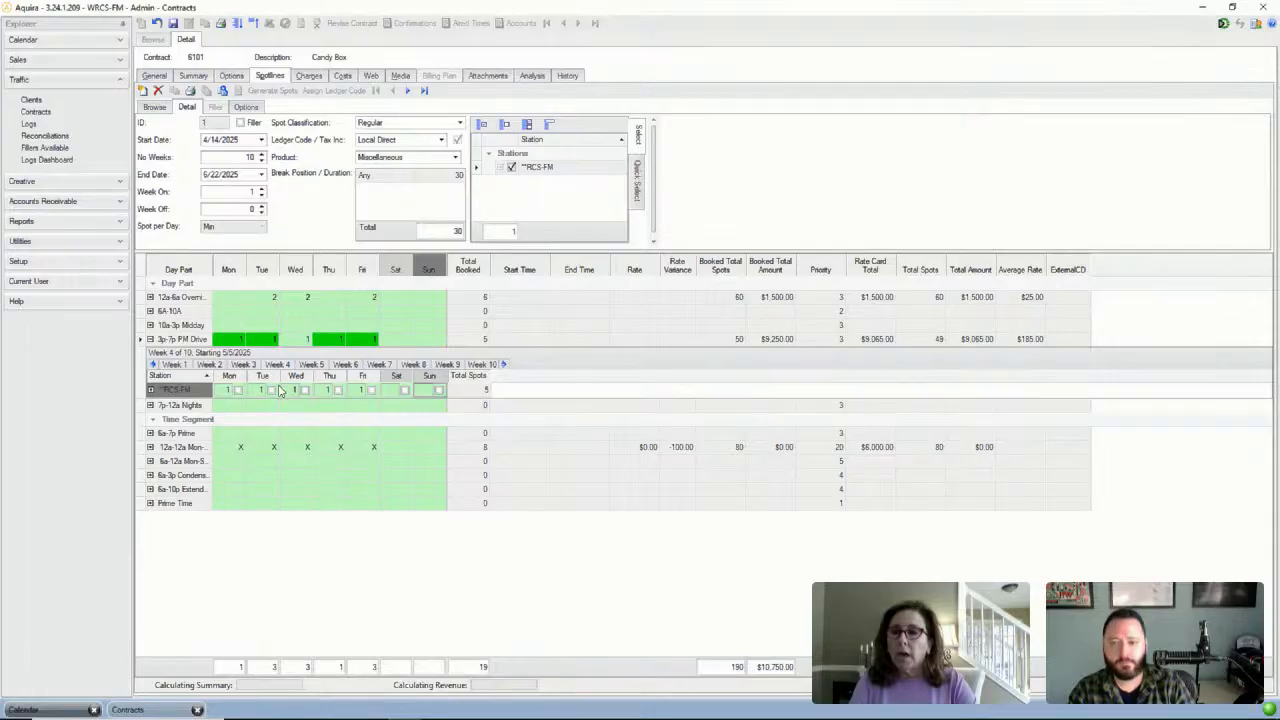
left_click(285, 392)
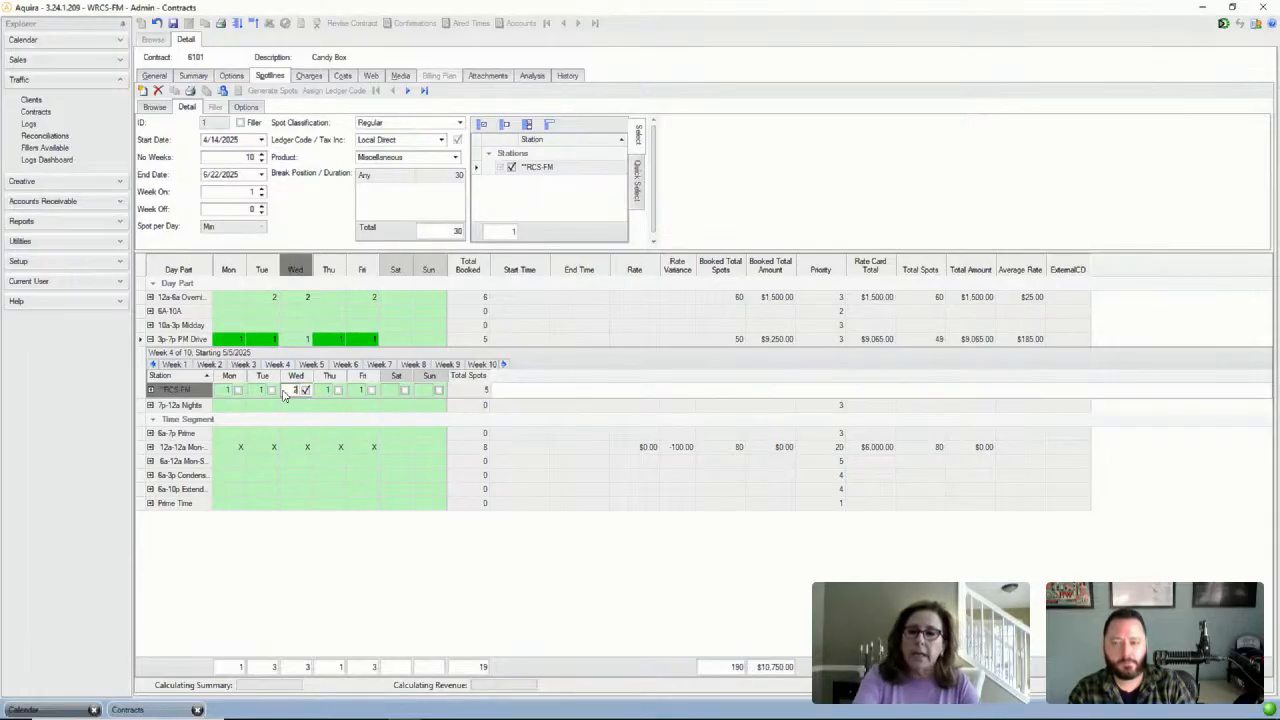
left_click(462, 395)
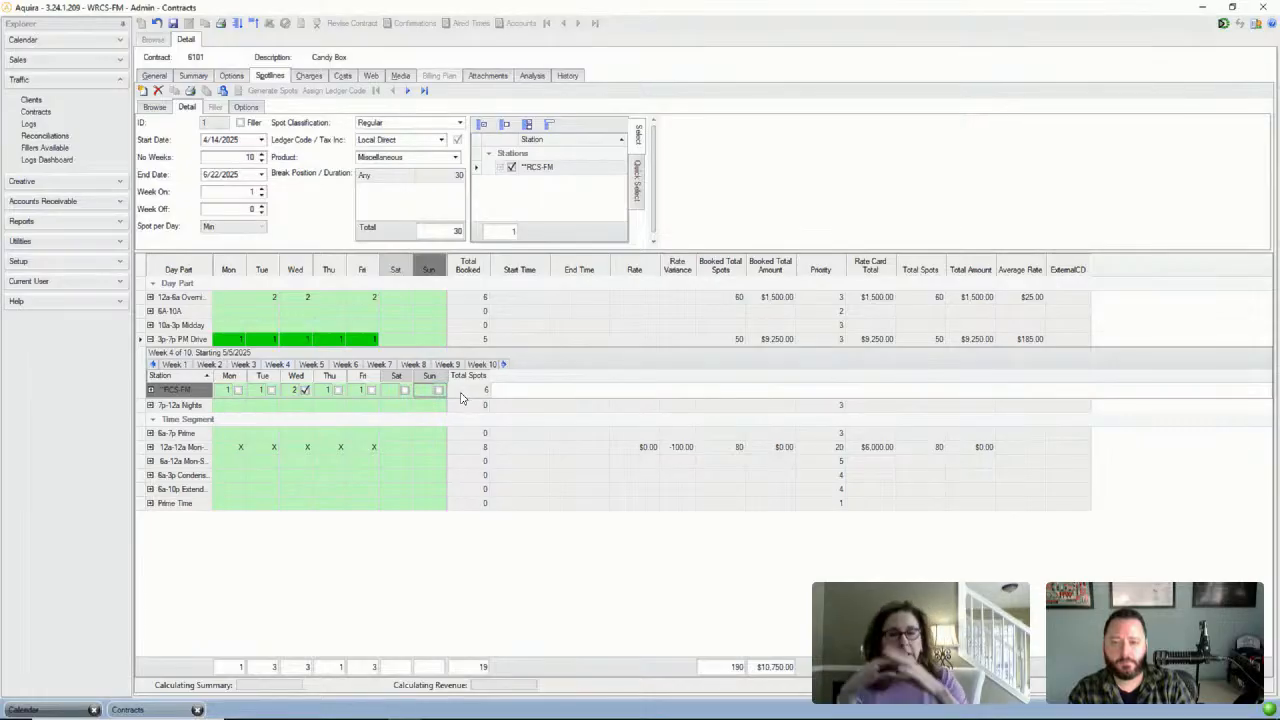
left_click(150, 339)
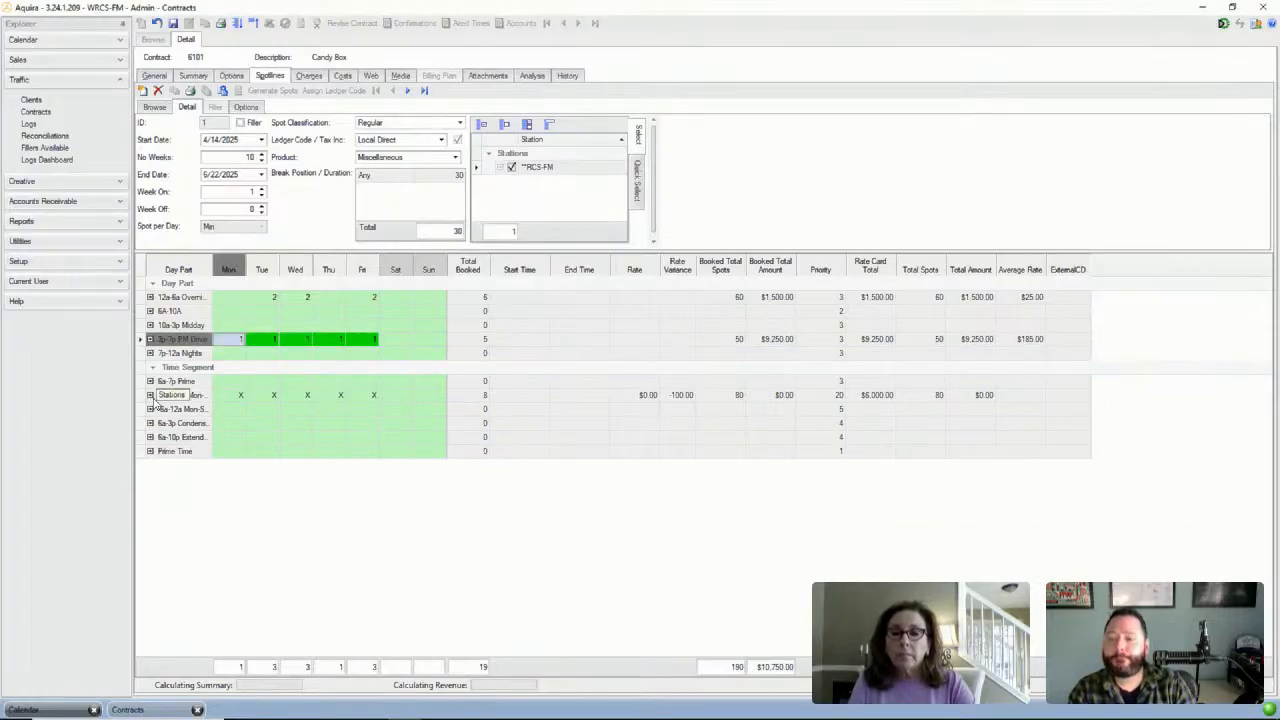
In the 12a-12a Mon- time segment, clear the Friday and Thursday spots for **RCS-FM in week 4
left_click(150, 395)
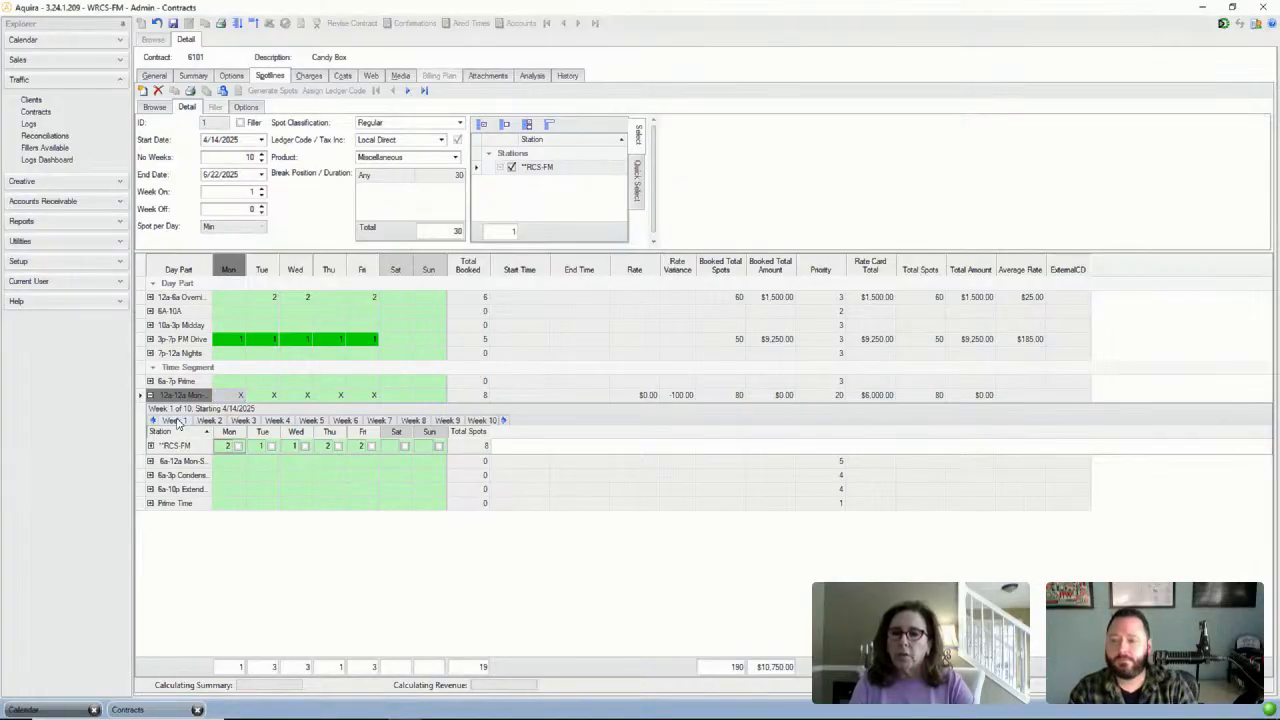
left_click(208, 421)
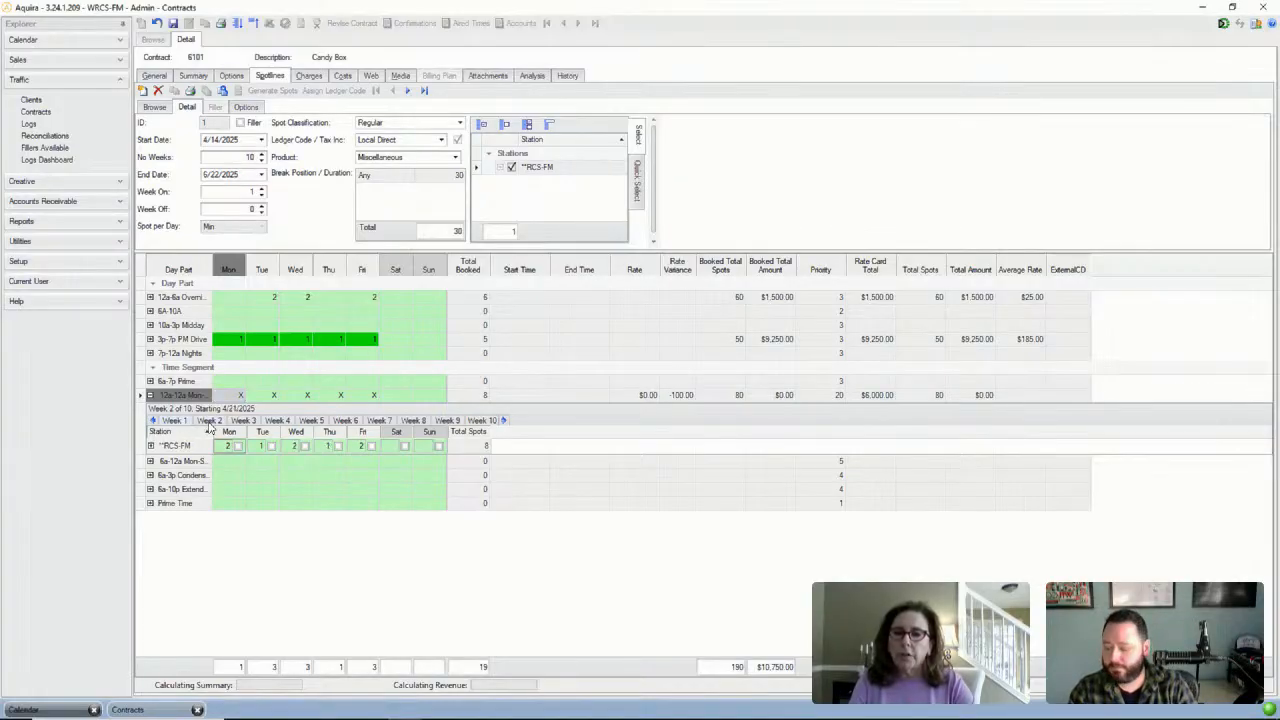
left_click(279, 421)
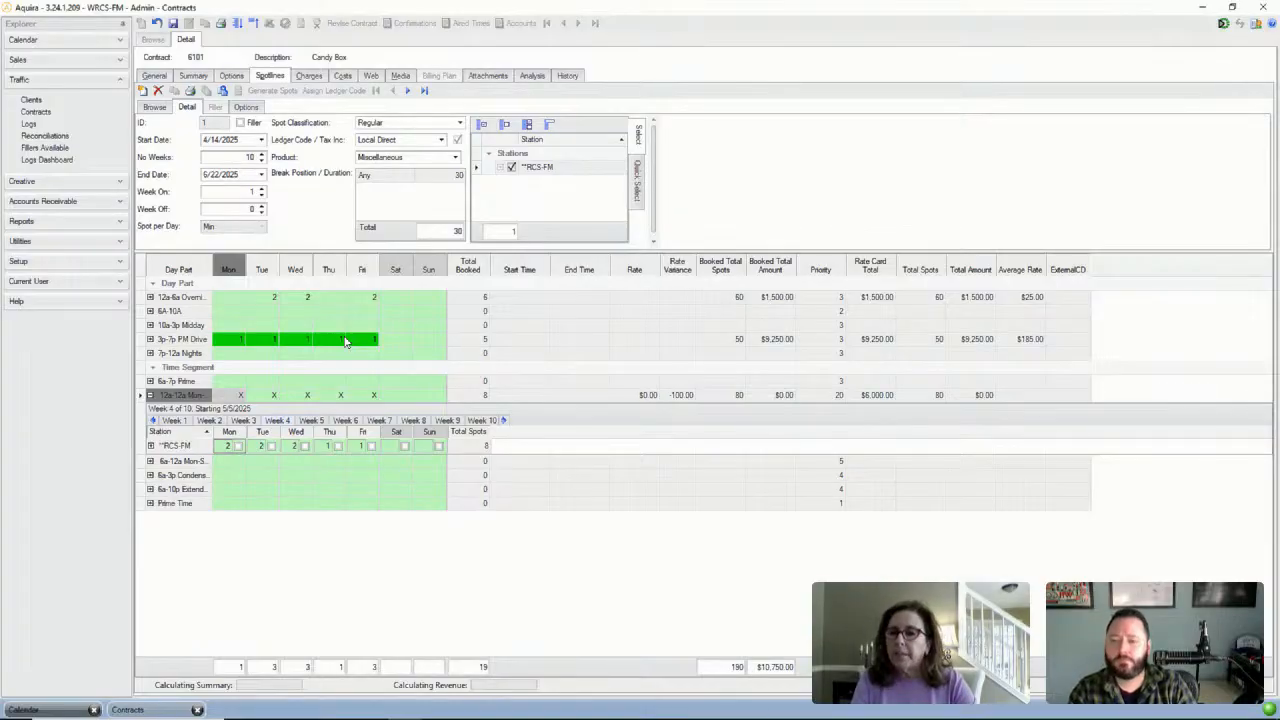
left_click(361, 446)
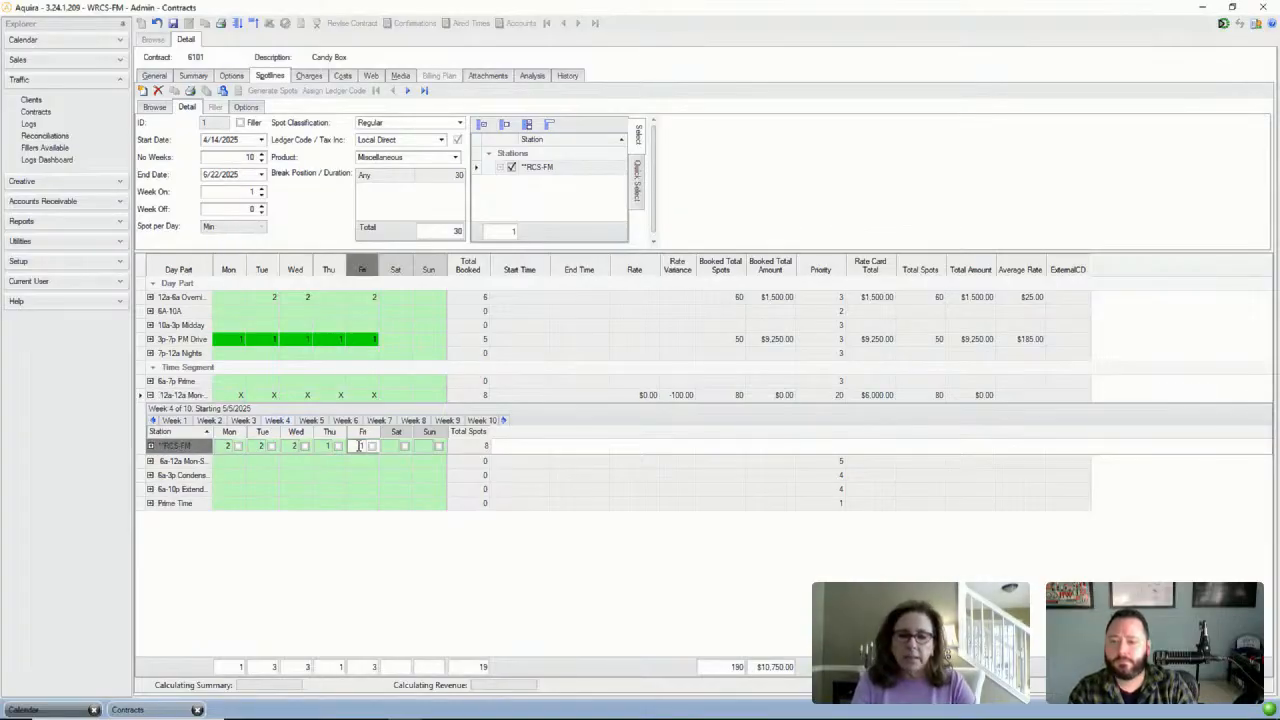
left_click(327, 446)
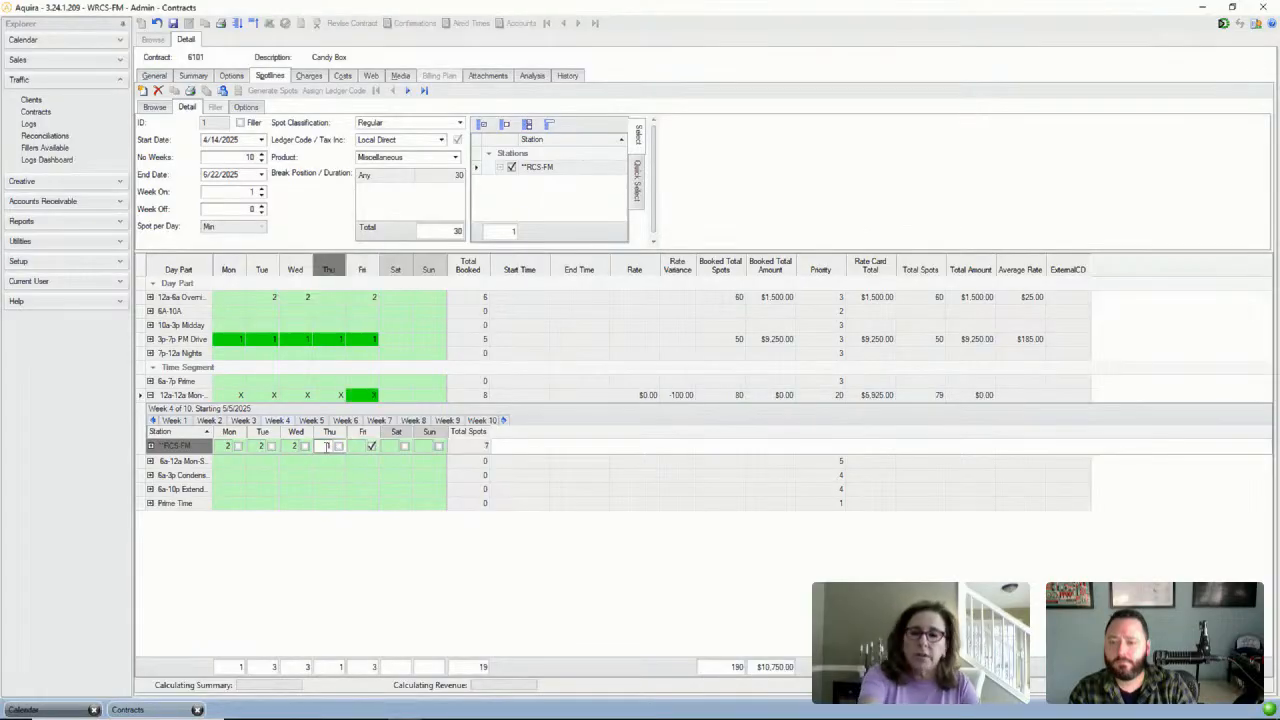
Set the Tuesday and Monday spots to 3 each for **RCS-FM in week 4 of the 12a-12a time segment
left_click(227, 447)
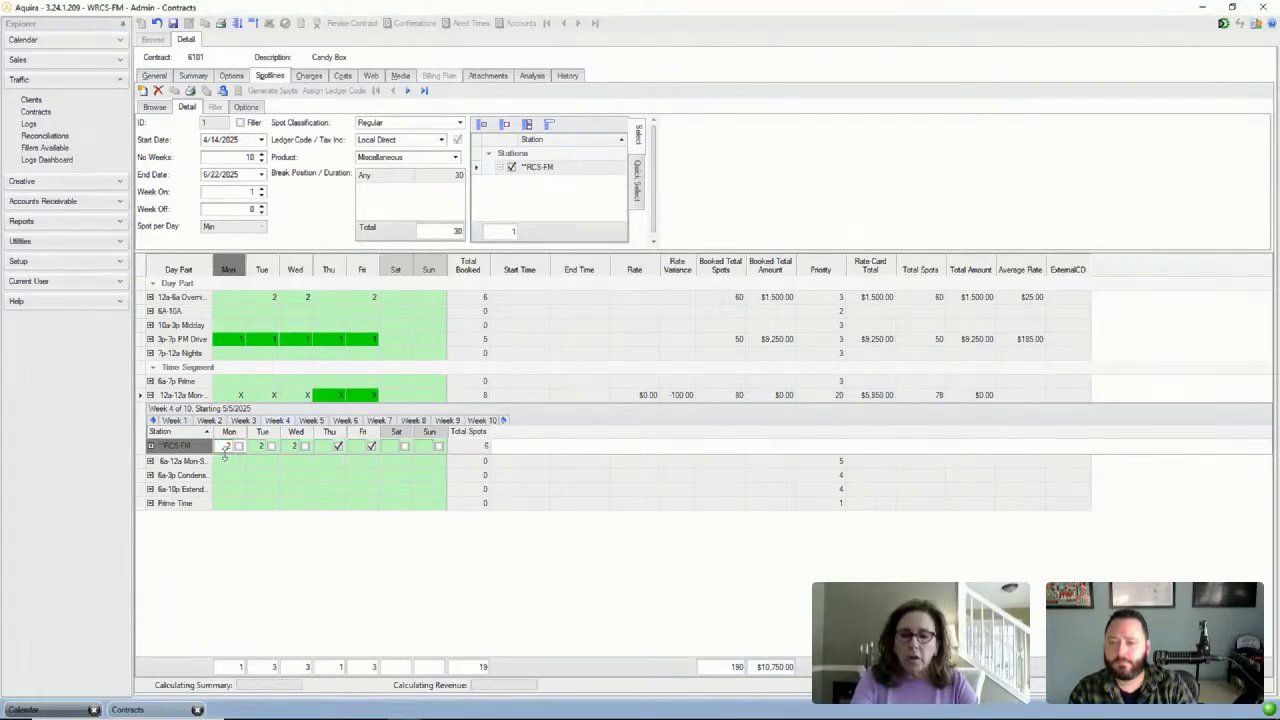
left_click(262, 447)
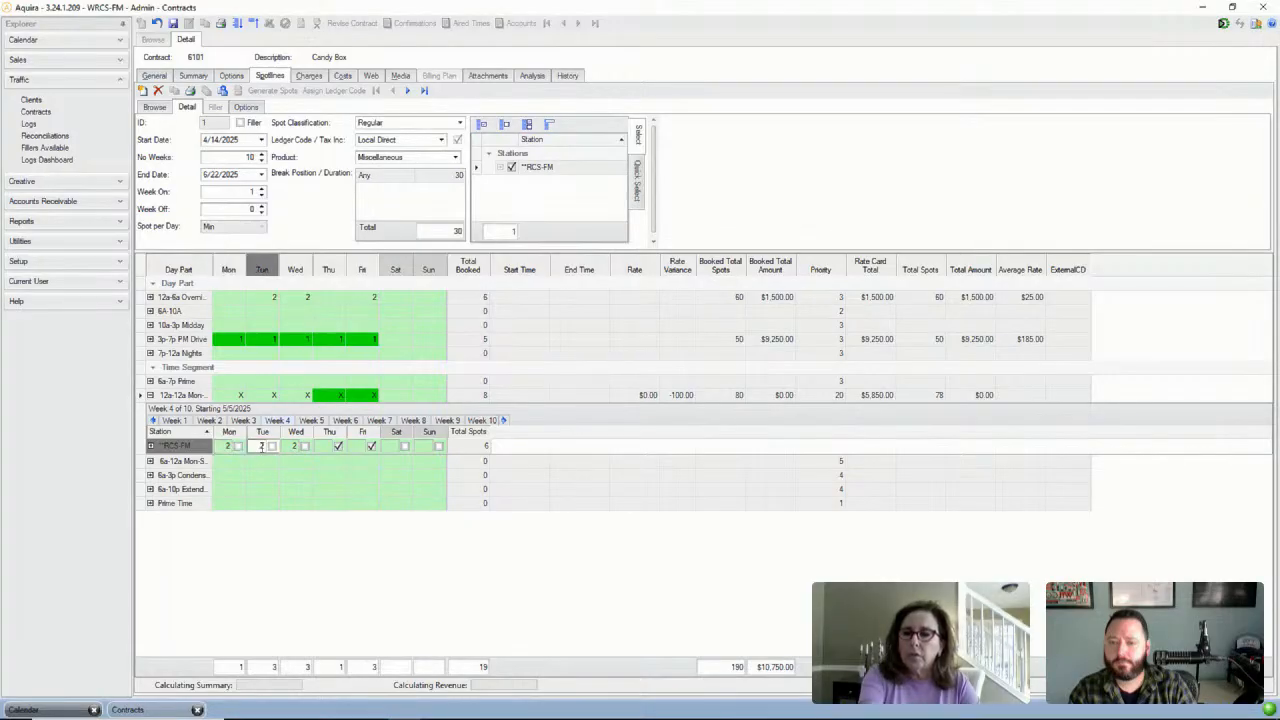
type("3")
double_click(260, 446)
type("3")
double_click(219, 449)
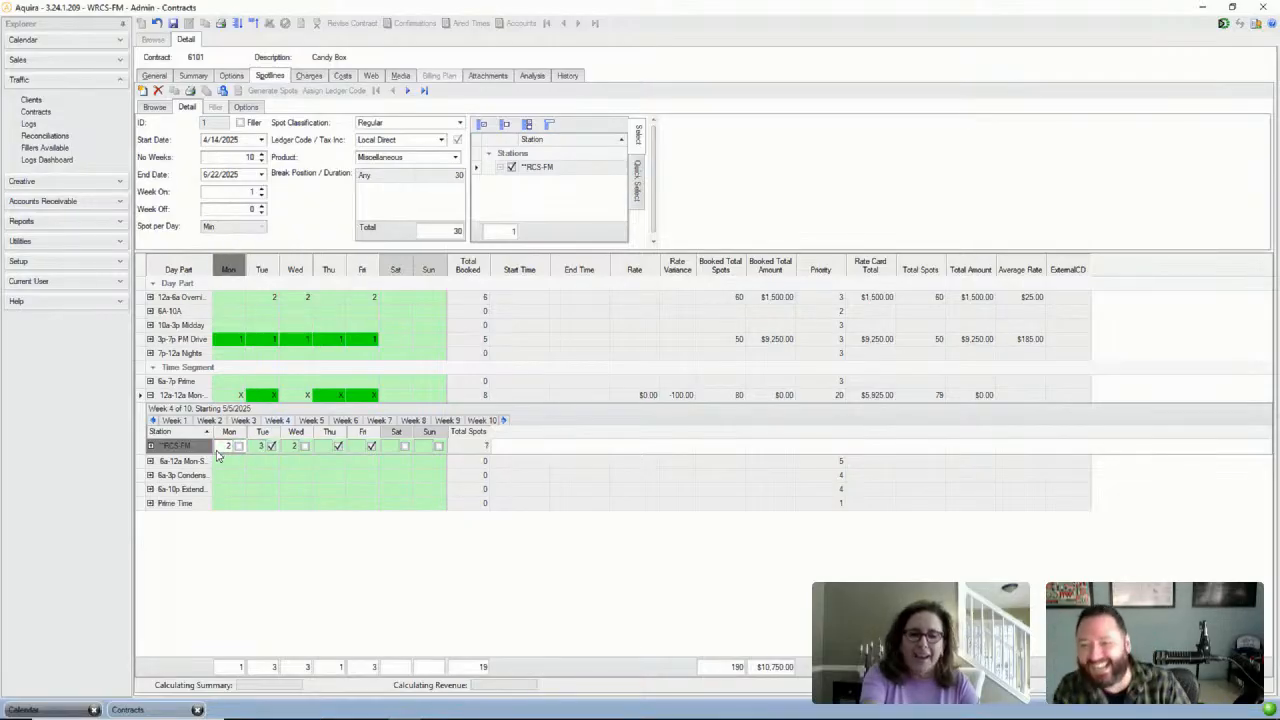
type("3")
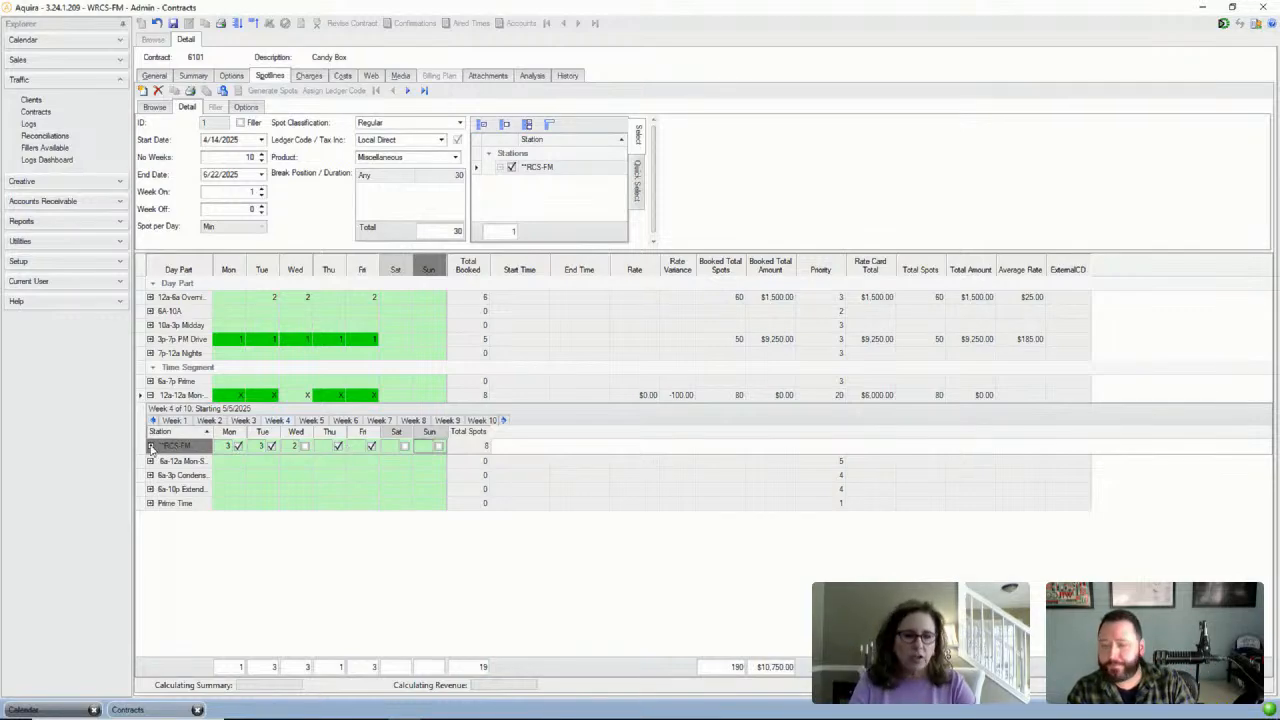
Check the inactive, make good and actual spots of **RCS-FM in weeks 4, 5 and 7, and collapse the 12a-12a weekly breakdown
left_click(151, 446)
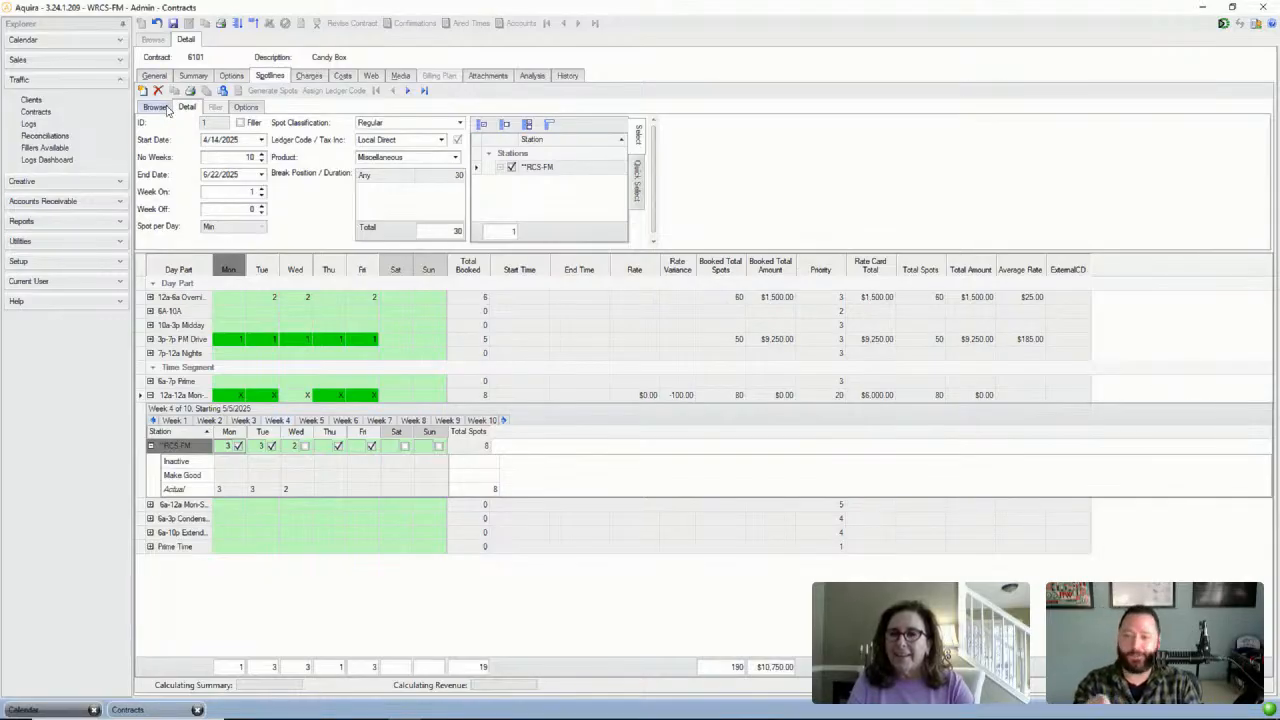
left_click(151, 447)
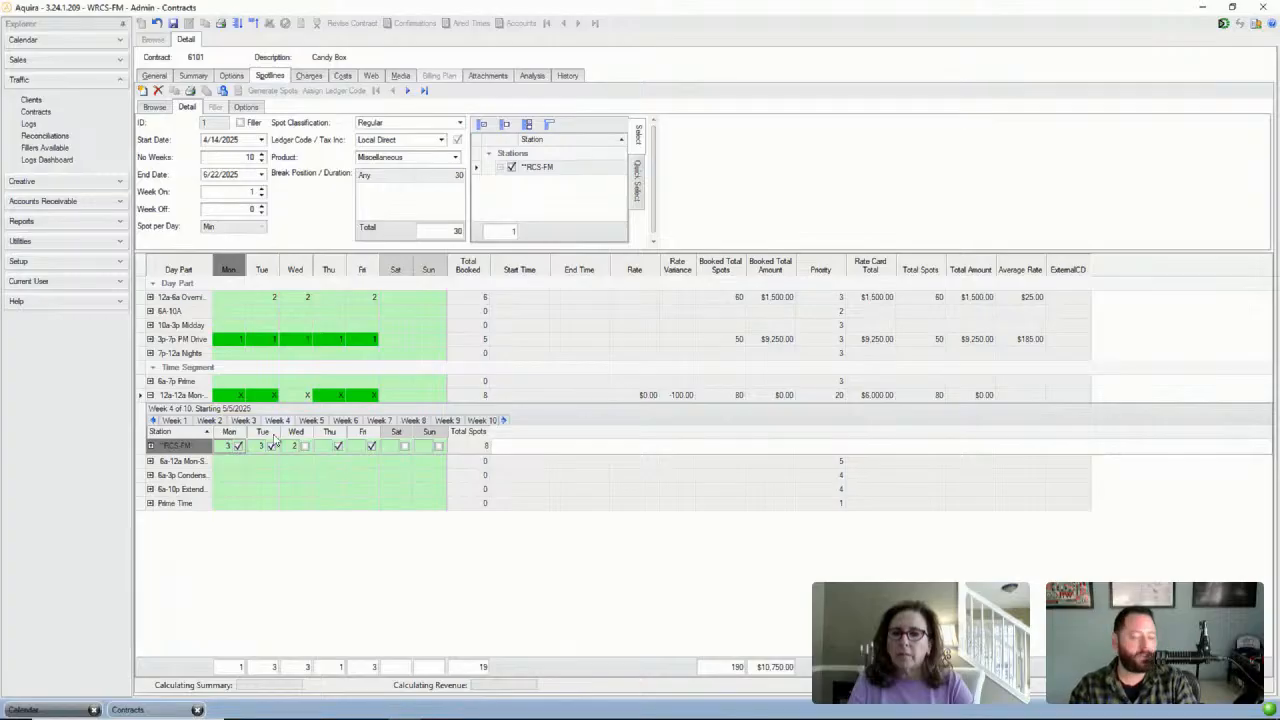
left_click(151, 447)
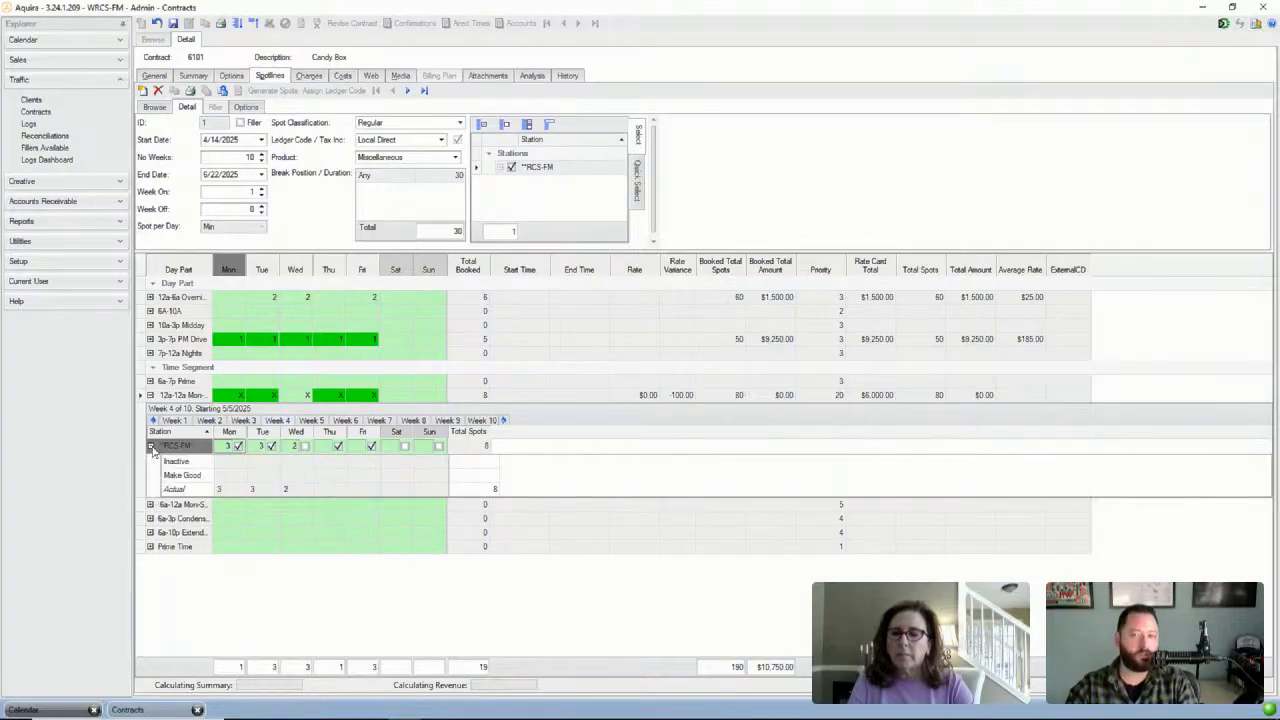
left_click(311, 421)
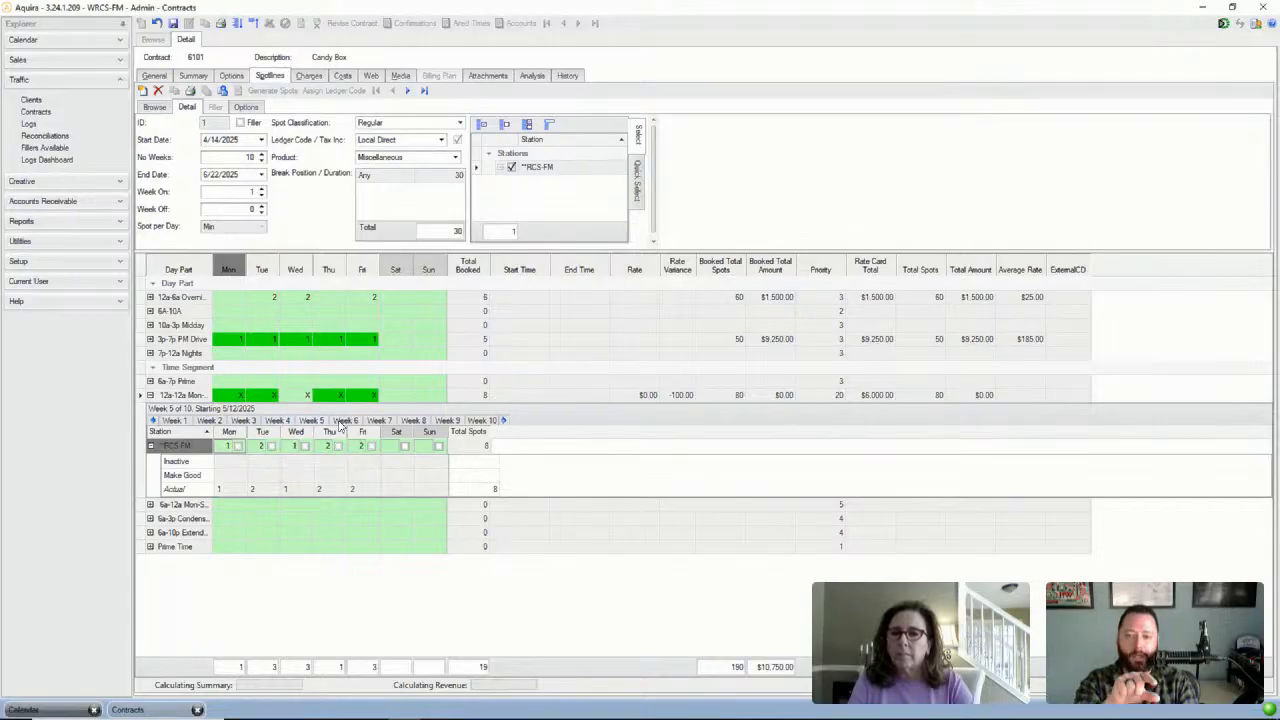
left_click(370, 422)
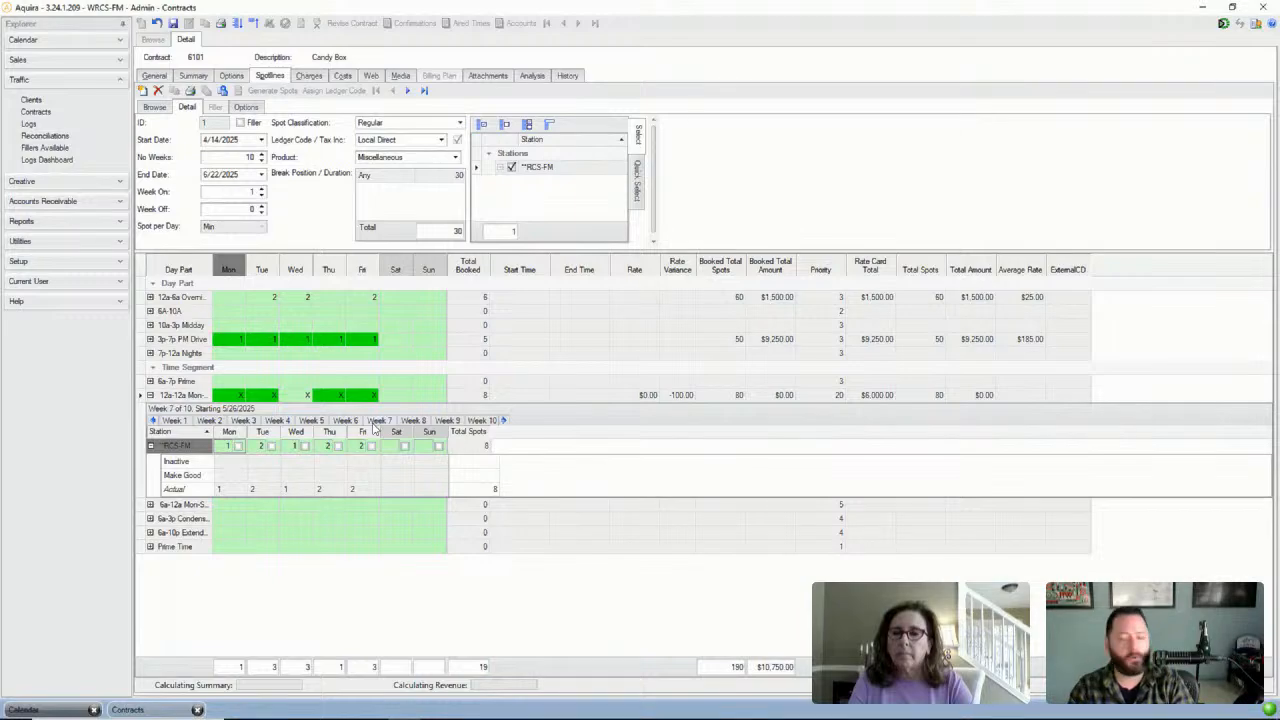
left_click(150, 395)
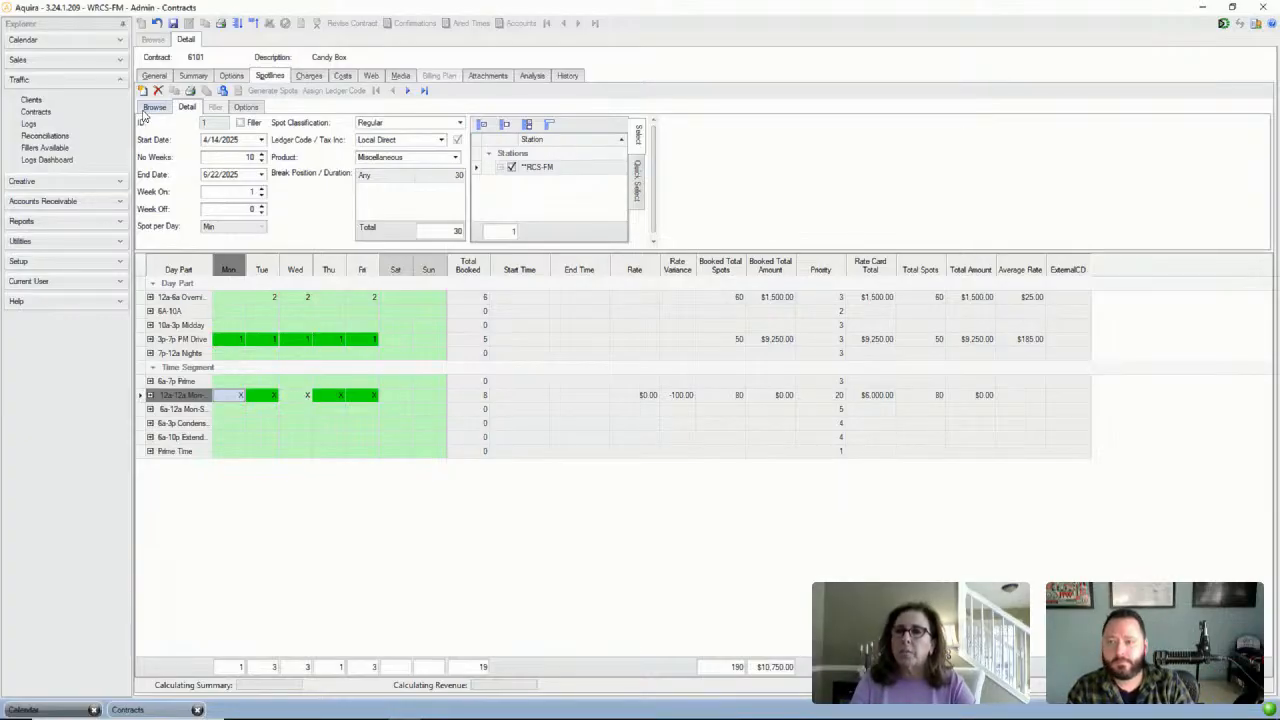
Open the details of spotline 2, the two-station line starting 4/21/2025
left_click(154, 108)
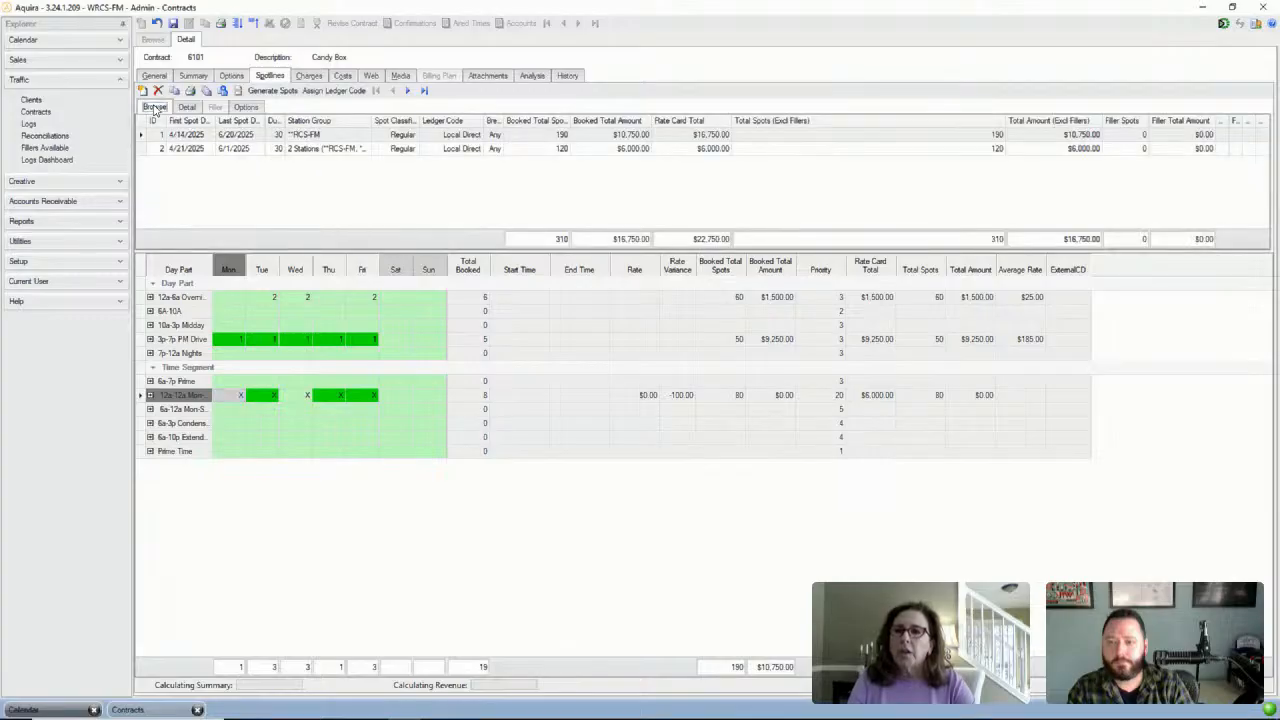
left_click(197, 150)
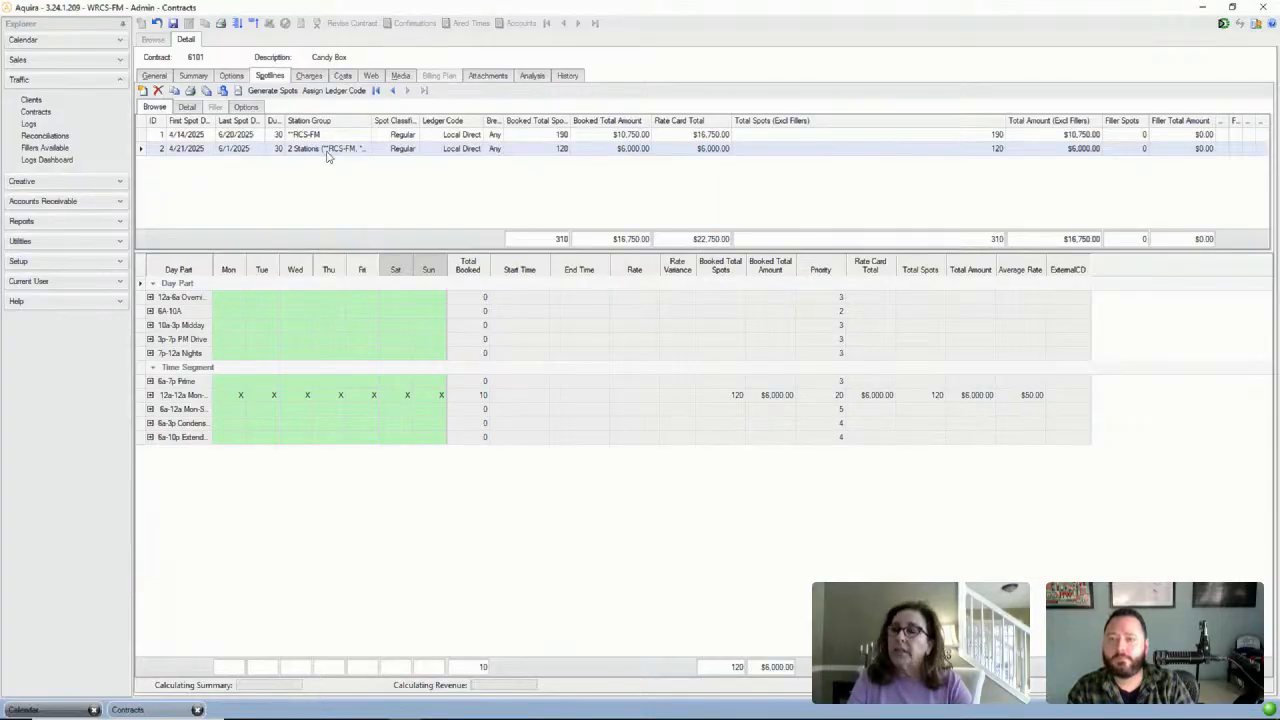
left_click(185, 107)
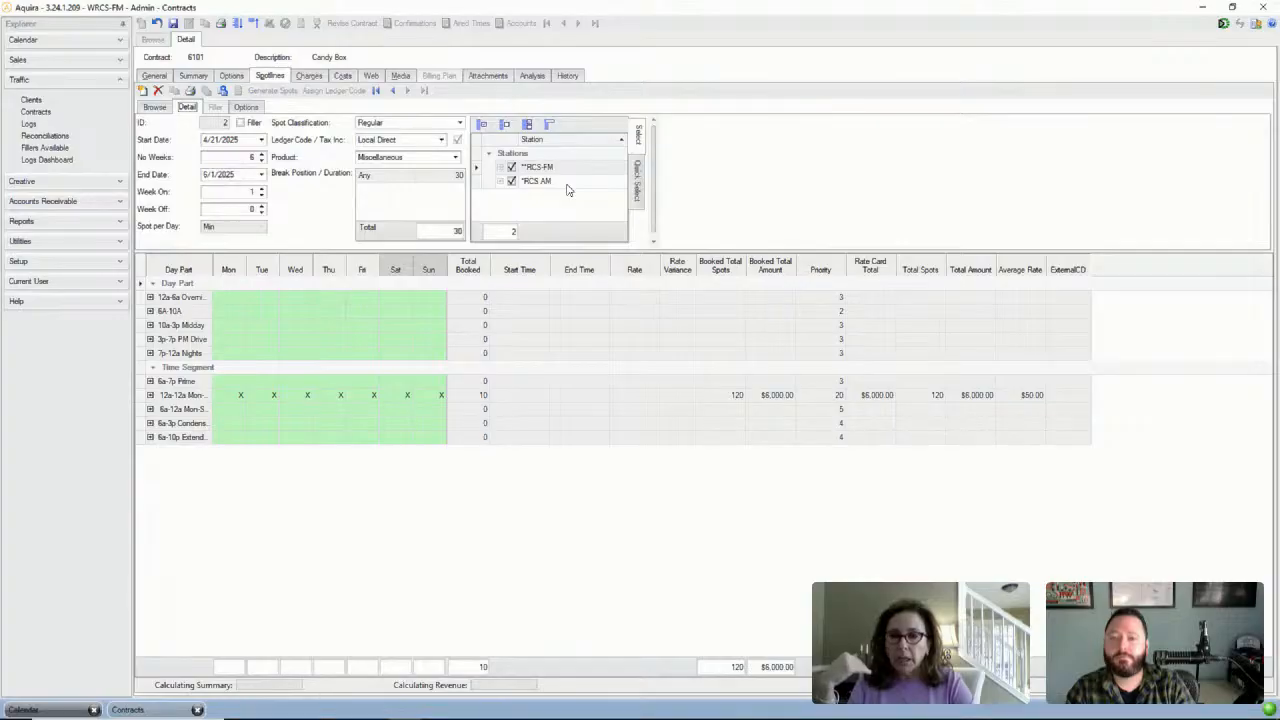
In week 1 of spotline 2's 12a-12a time segment, clear the Saturday and Sunday spots for **RCS-FM
left_click(150, 395)
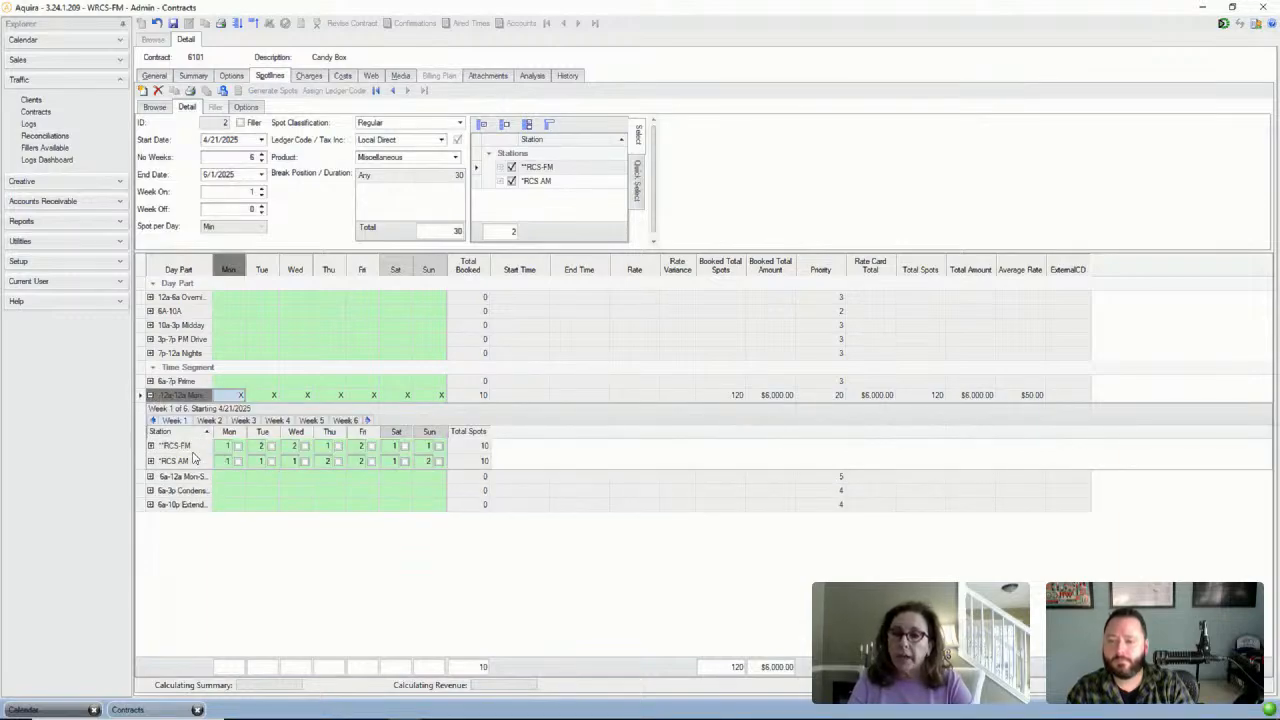
left_click(181, 423)
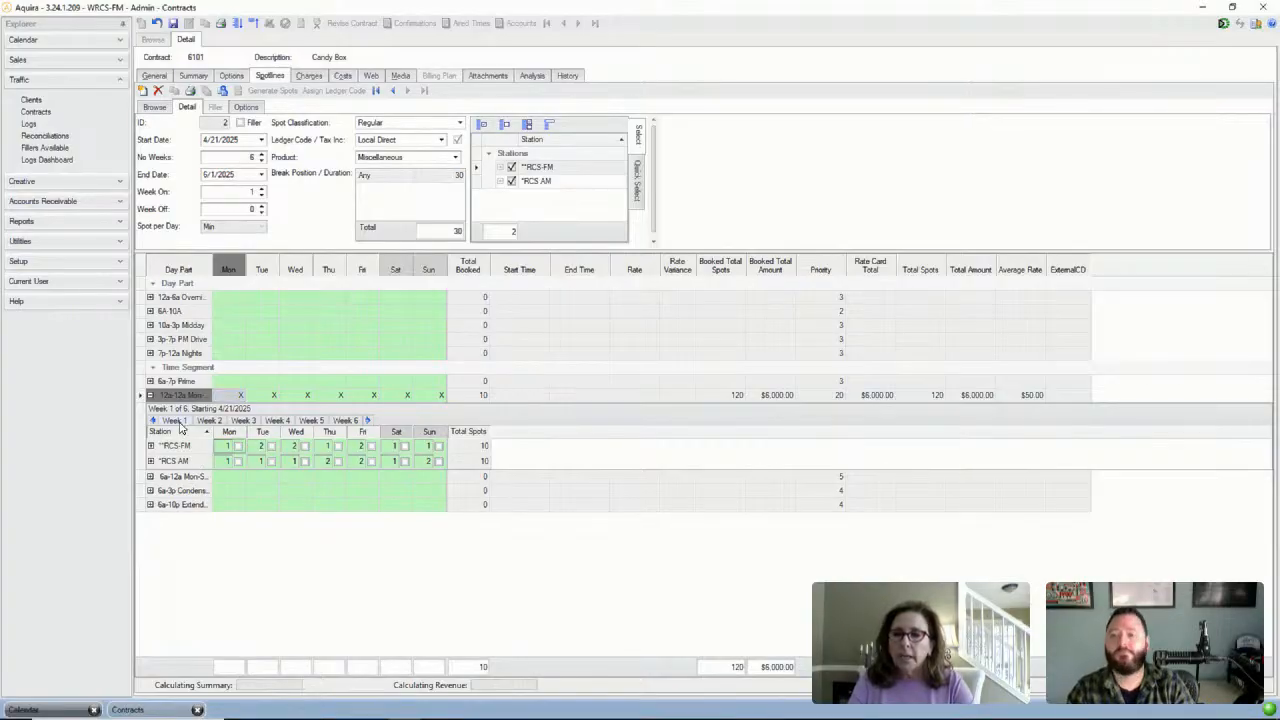
left_click(392, 447)
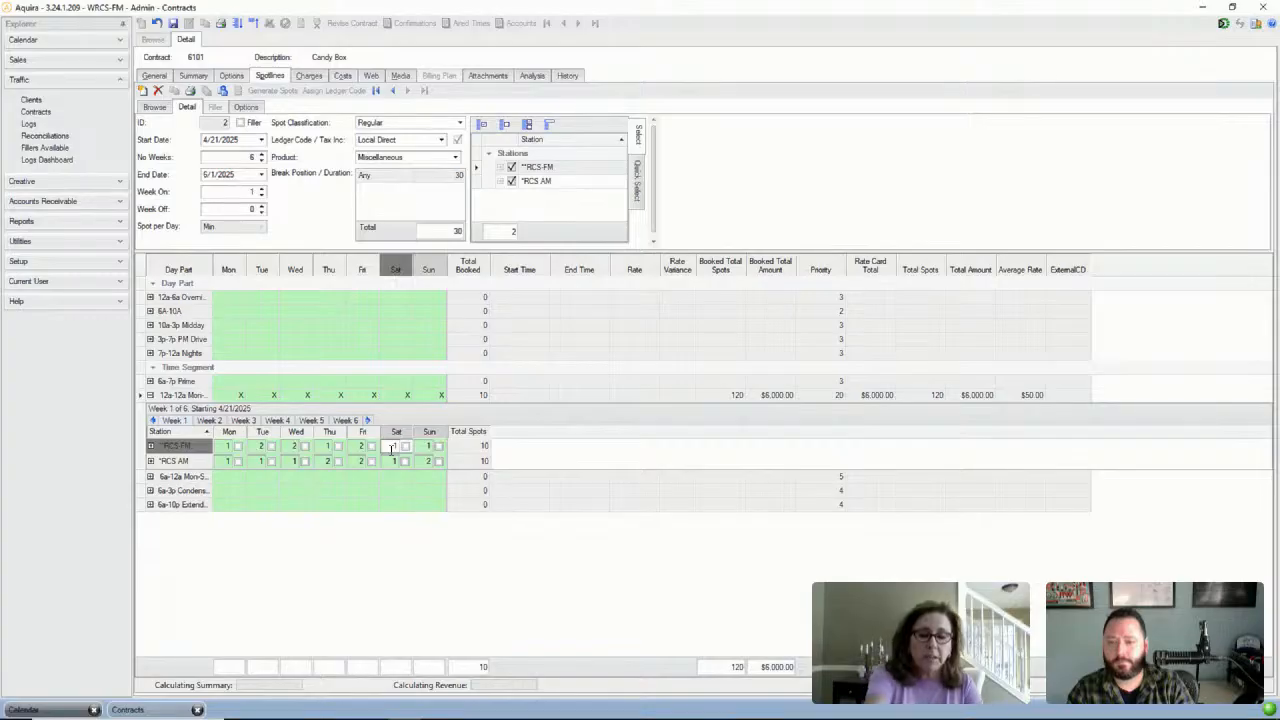
left_click(405, 447)
left_click(428, 447)
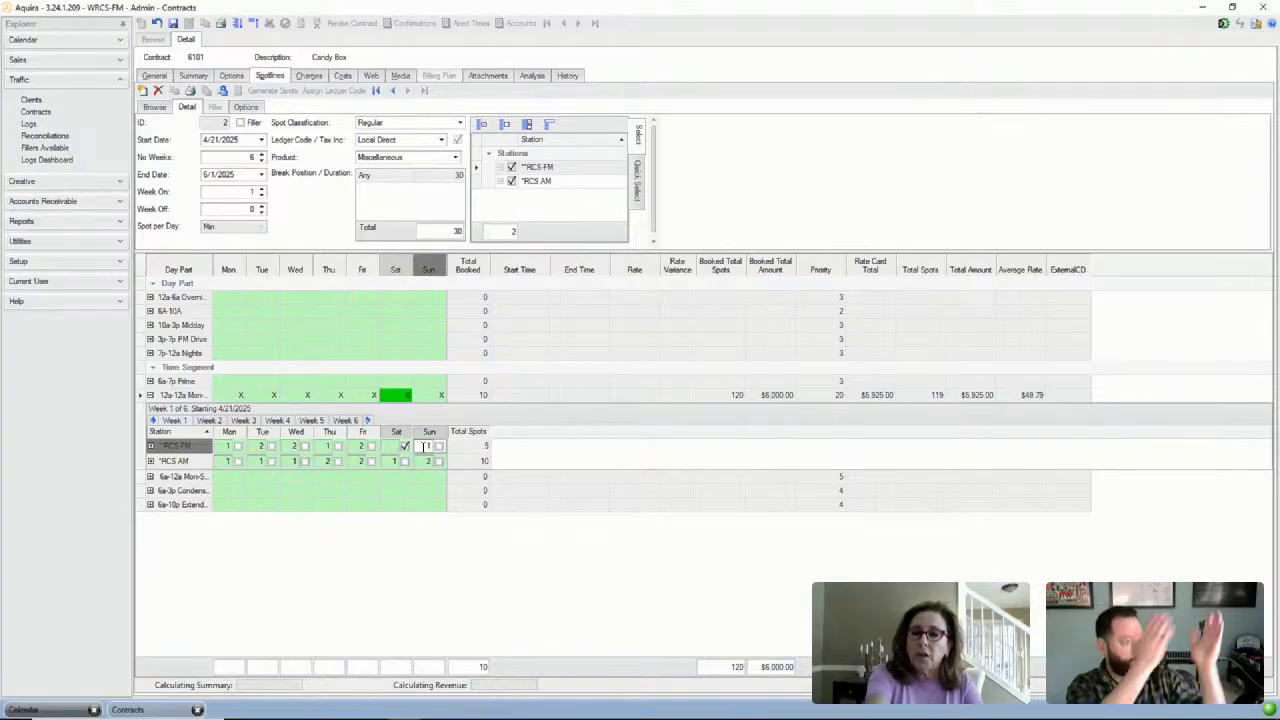
left_click(438, 446)
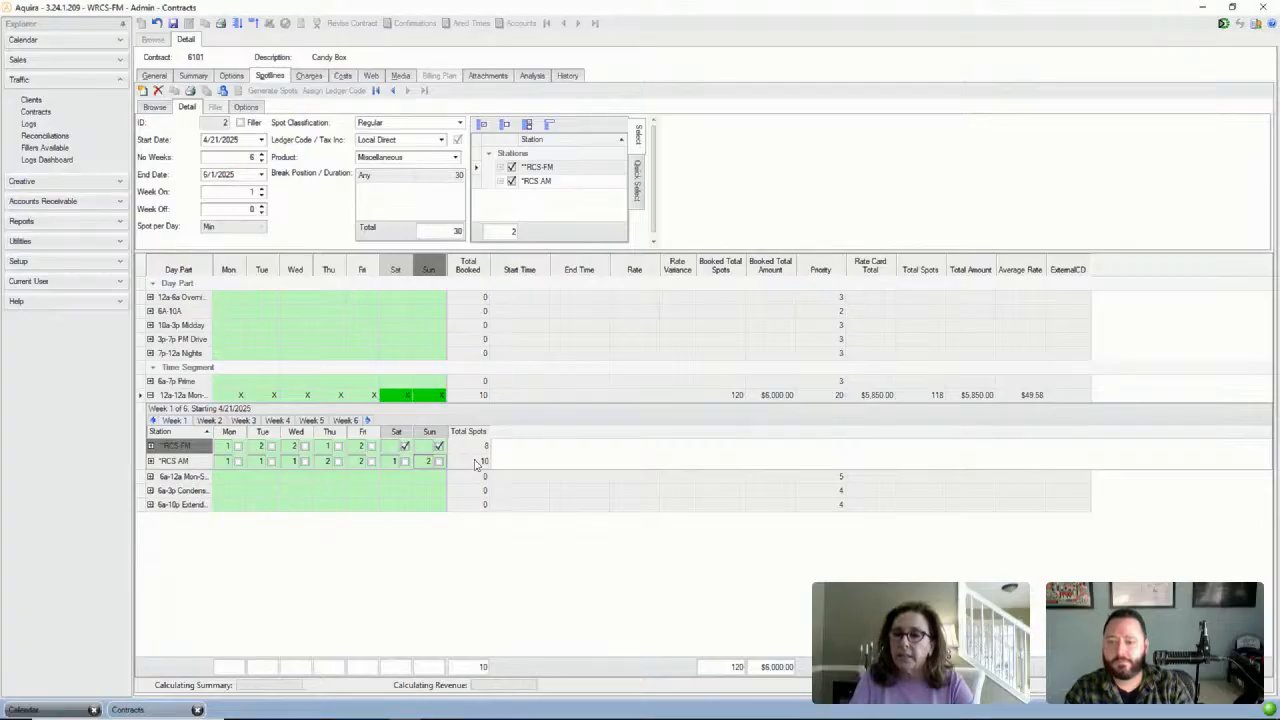
Set the Thursday and Saturday spots to 2 each for **RCS-FM in week 5 of the 12a-12a time segment
left_click(209, 420)
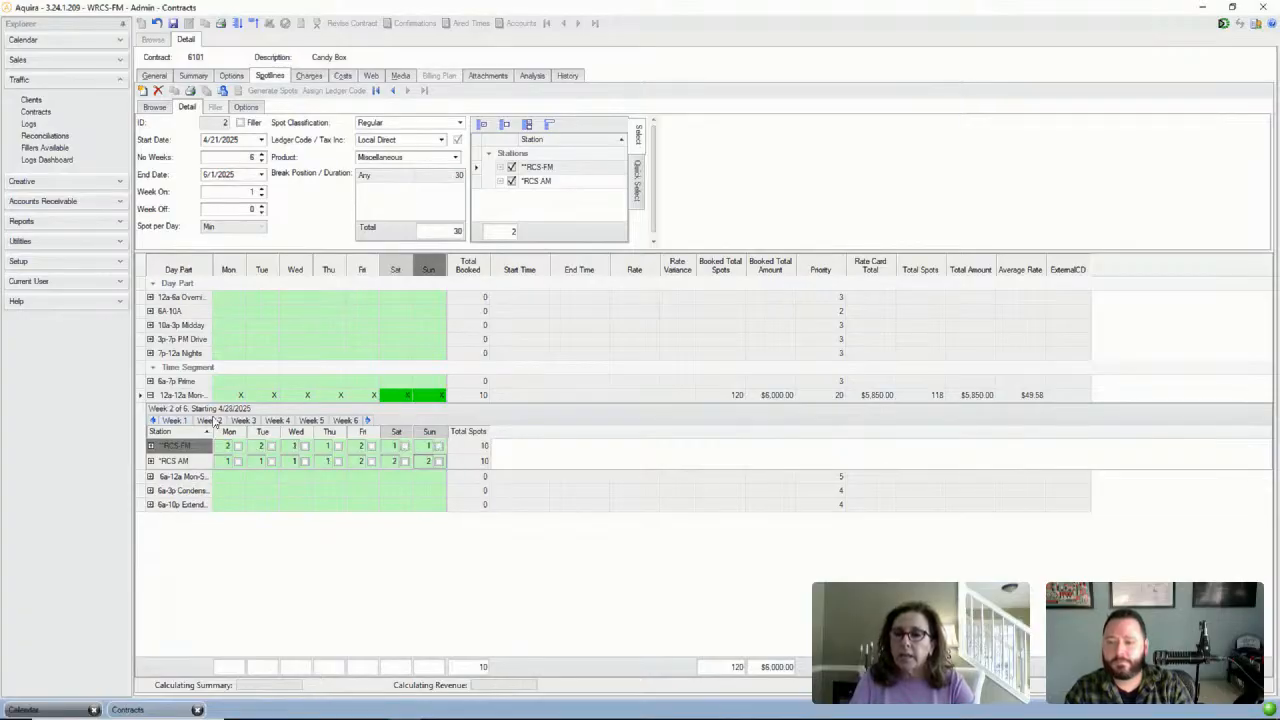
left_click(251, 423)
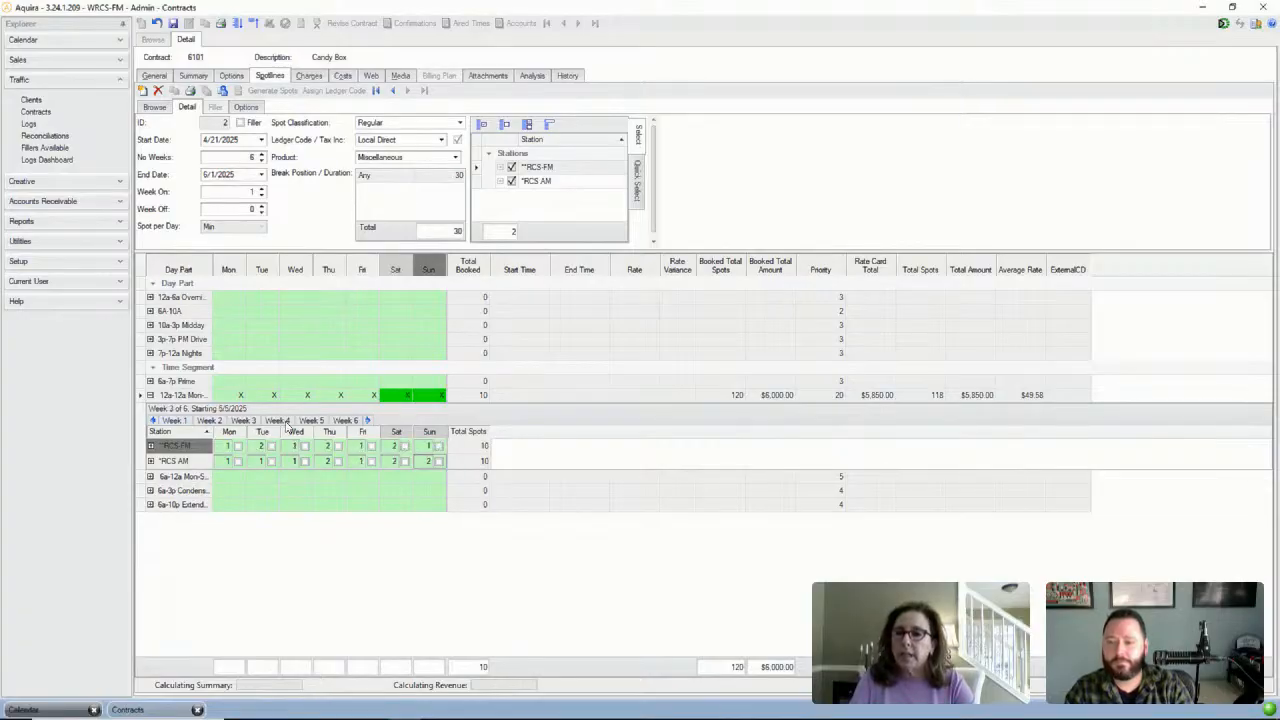
left_click(287, 424)
left_click(174, 421)
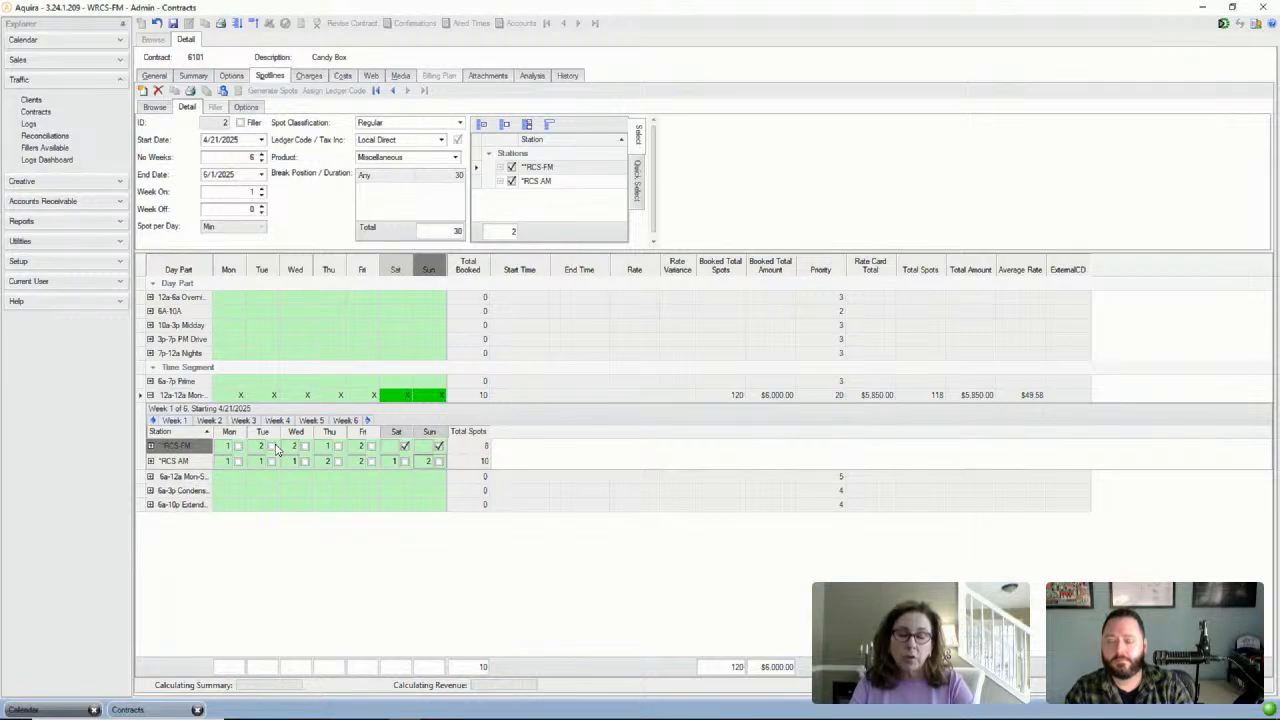
left_click(311, 421)
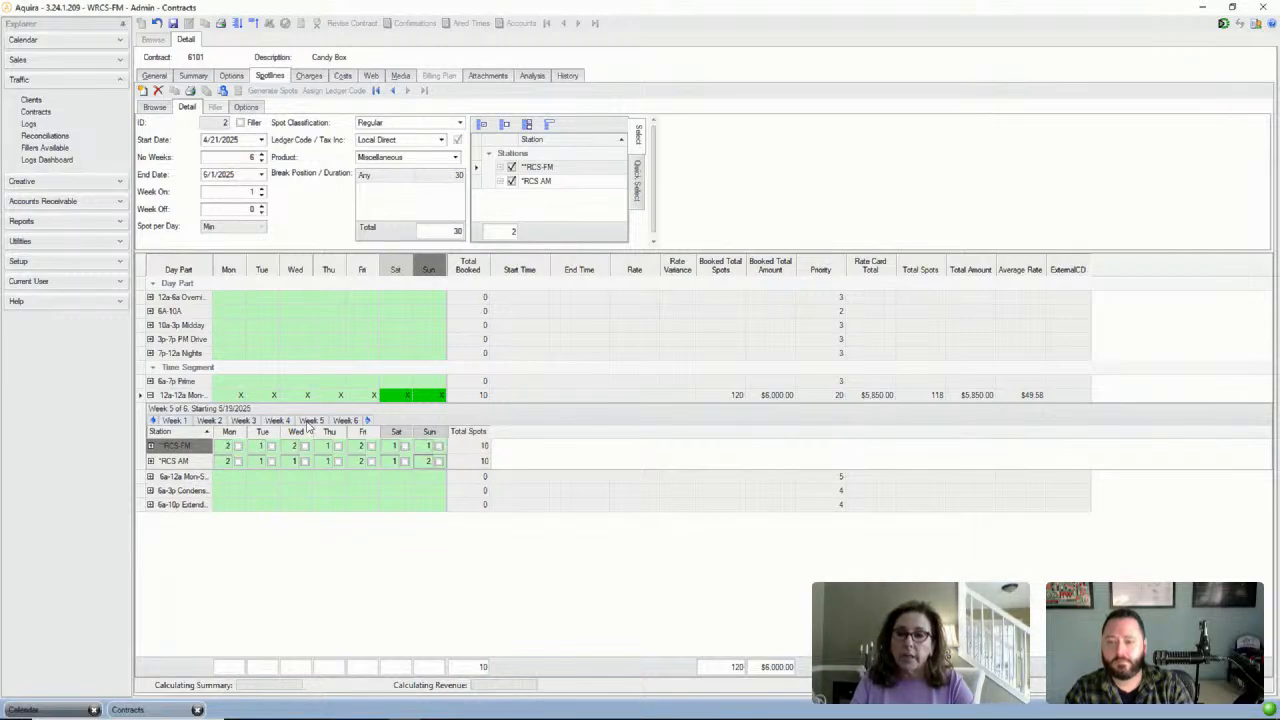
type("2")
left_click(397, 449)
type("2")
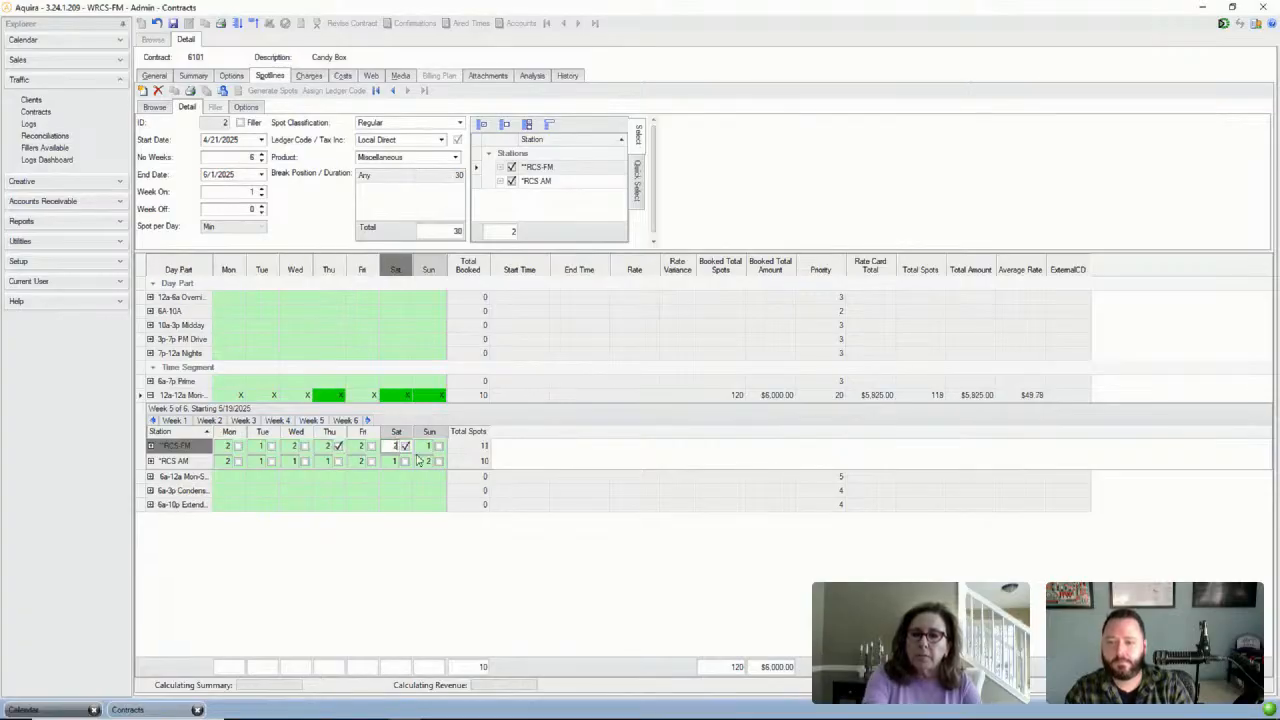
left_click(424, 355)
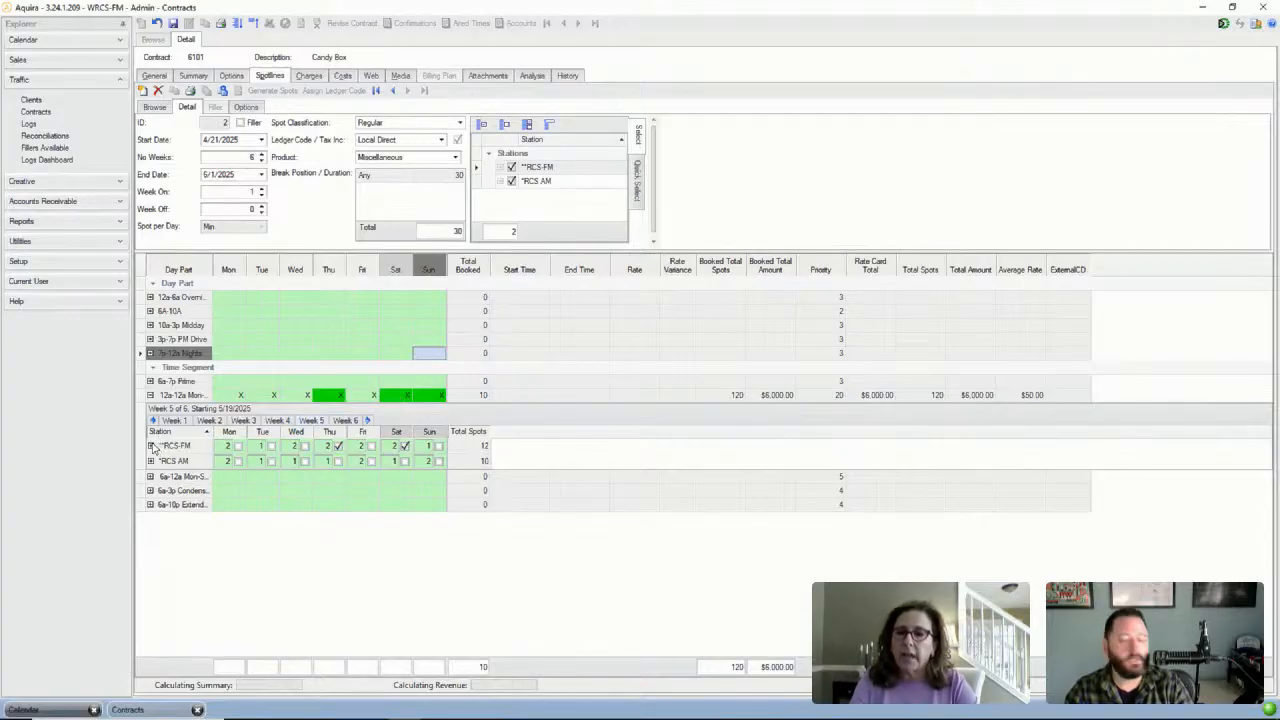
Clear the Monday and Tuesday spots for *RCS AM in week 4 of the 12a-12a time segment
left_click(150, 395)
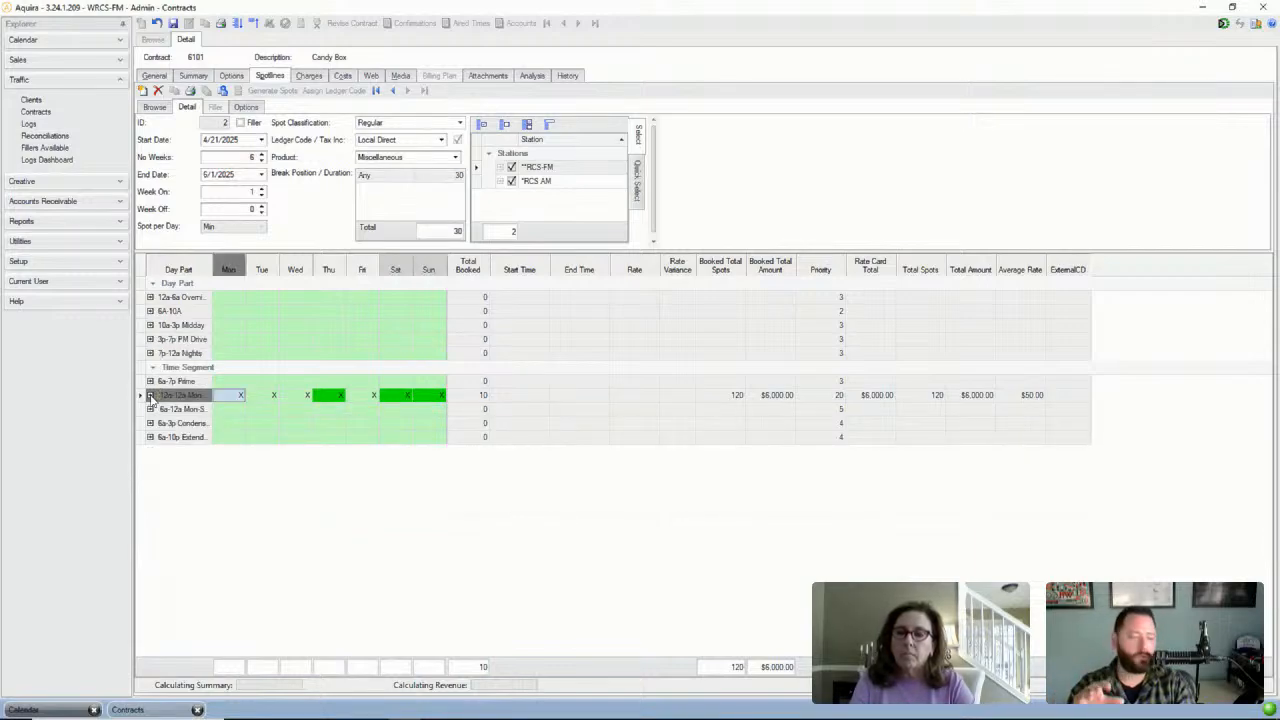
left_click(150, 395)
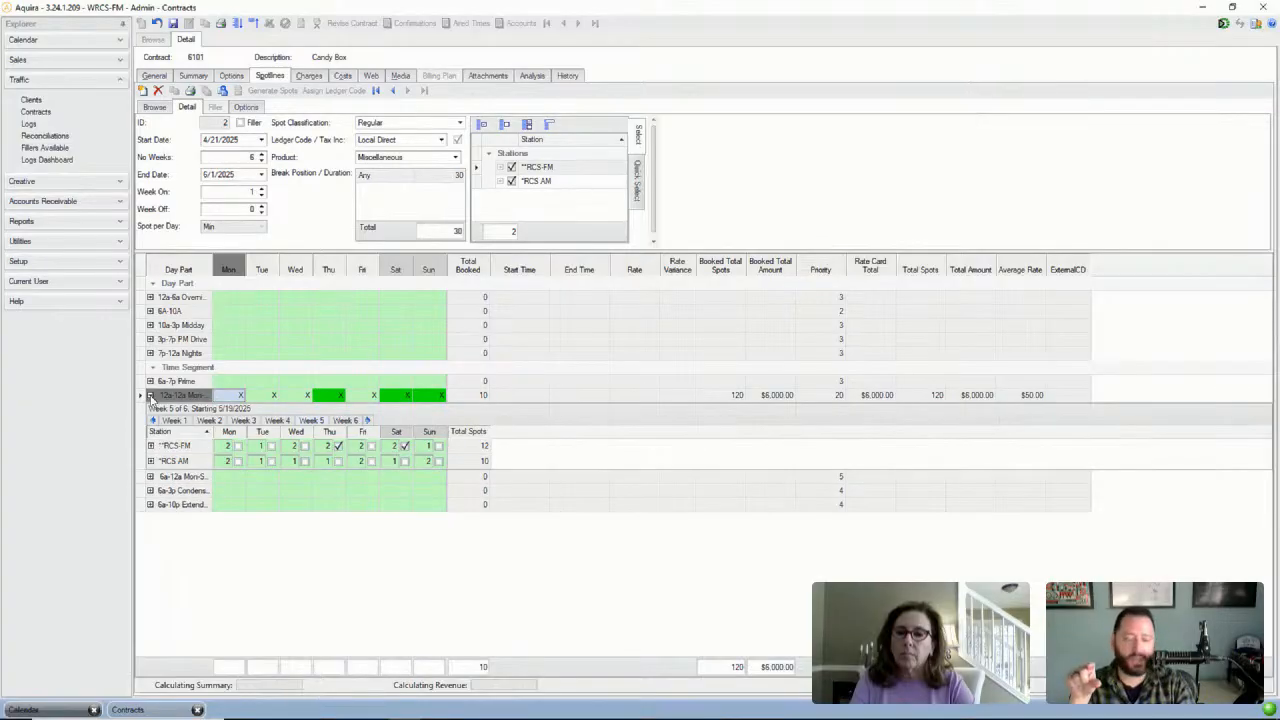
left_click(272, 421)
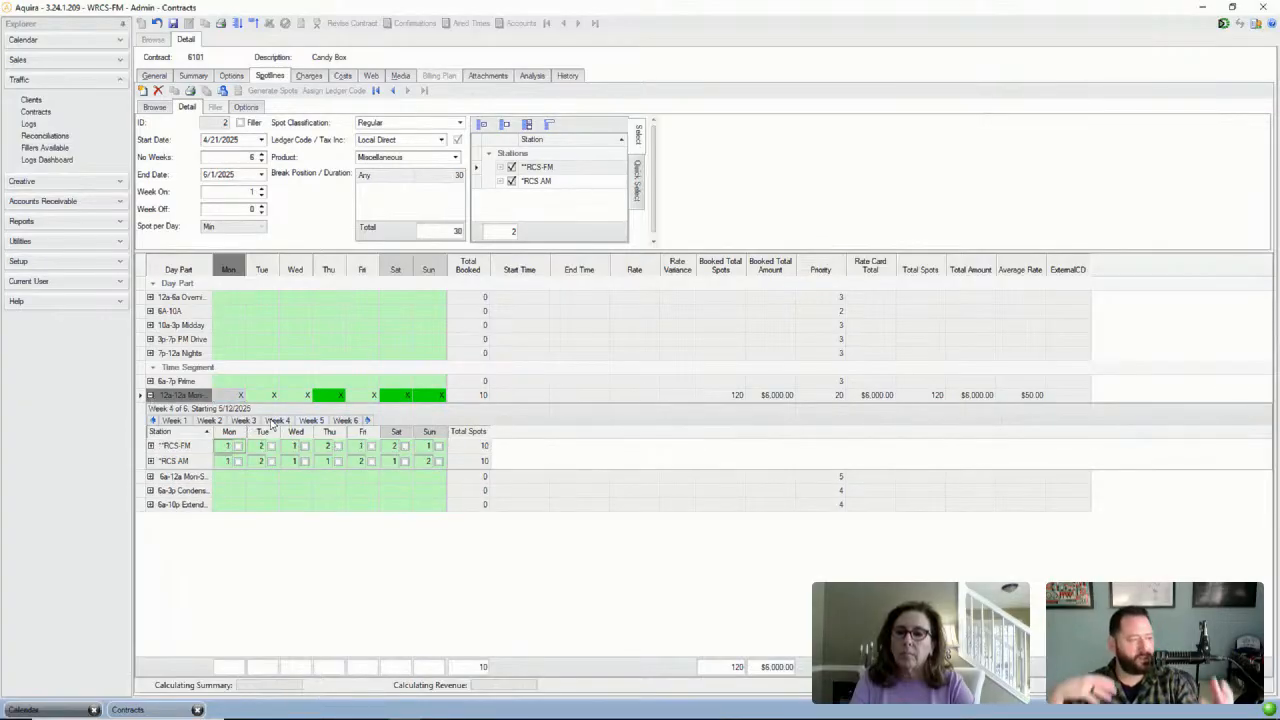
left_click(222, 466)
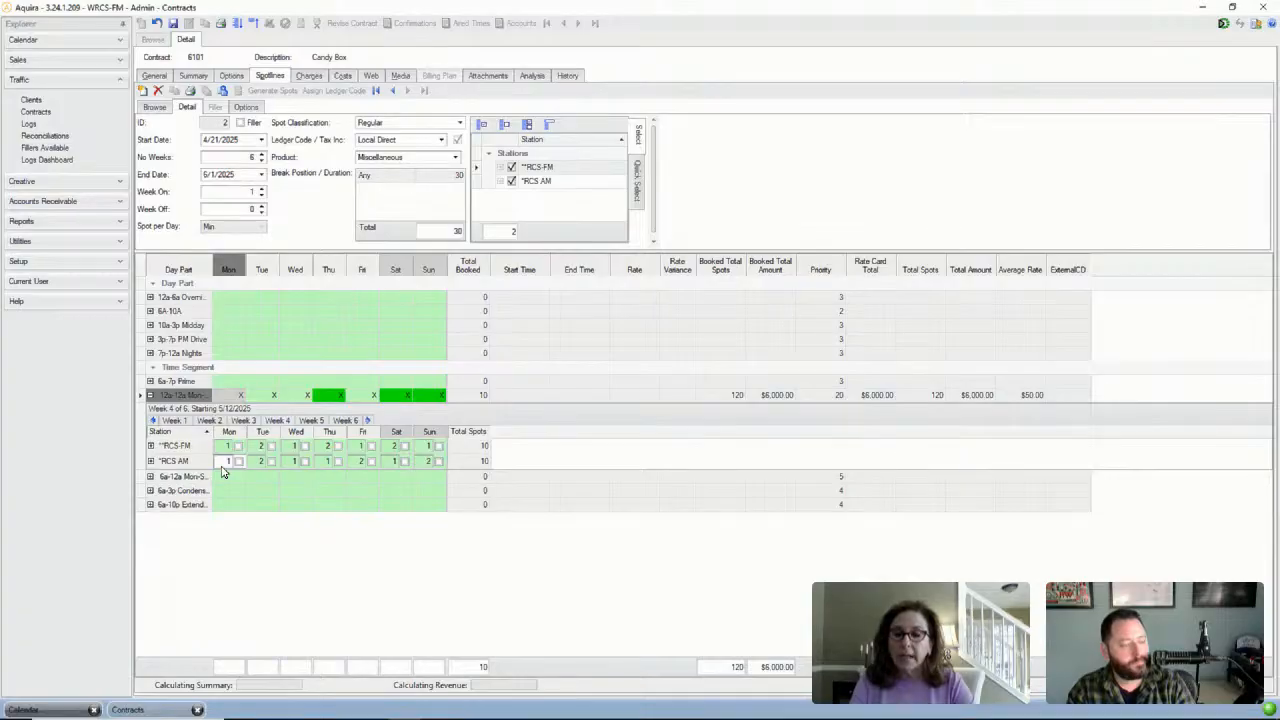
left_click(238, 462)
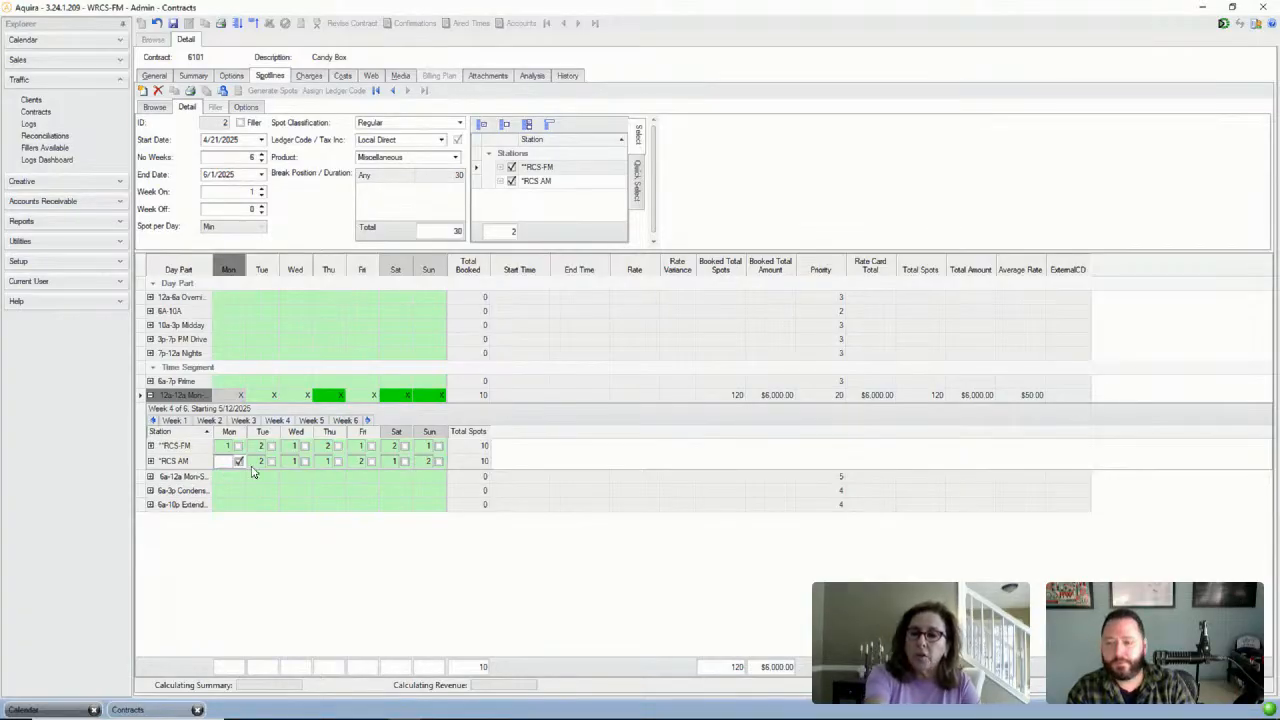
left_click(271, 461)
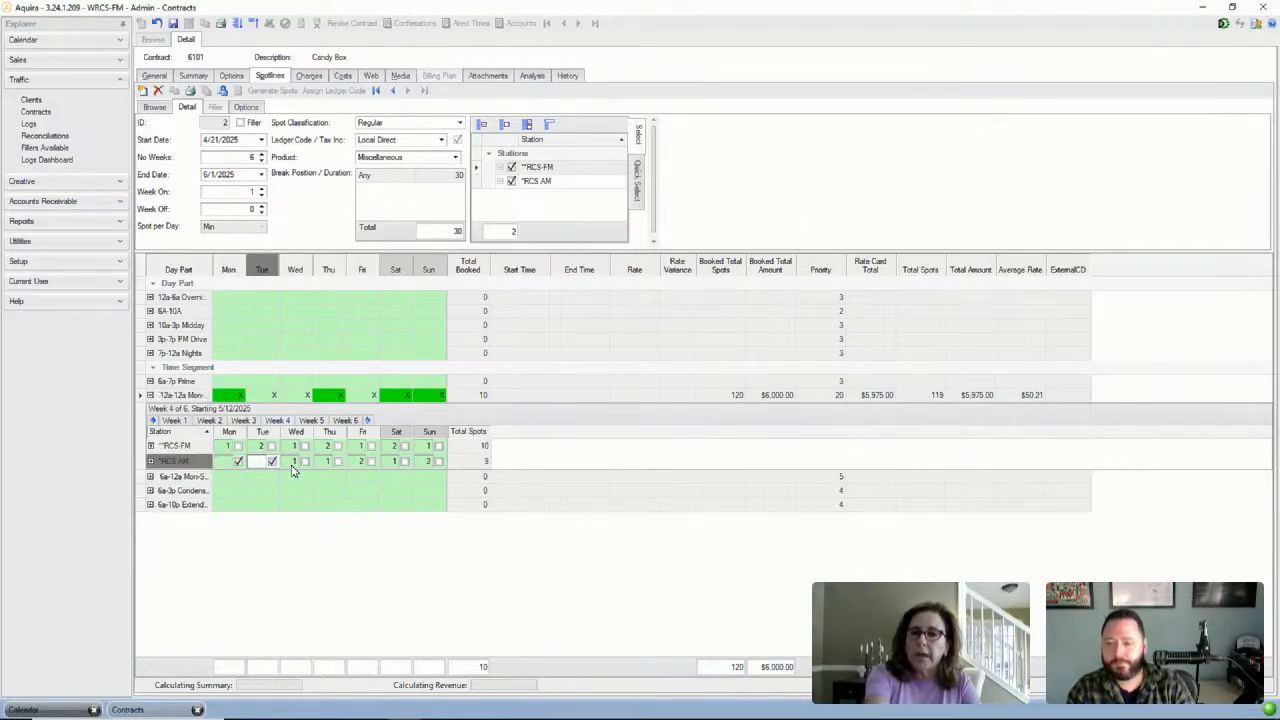
Clear the Wednesday through Sunday spots for *RCS AM in week 4 of the 12a-12a time segment
left_click(305, 461)
left_click(336, 462)
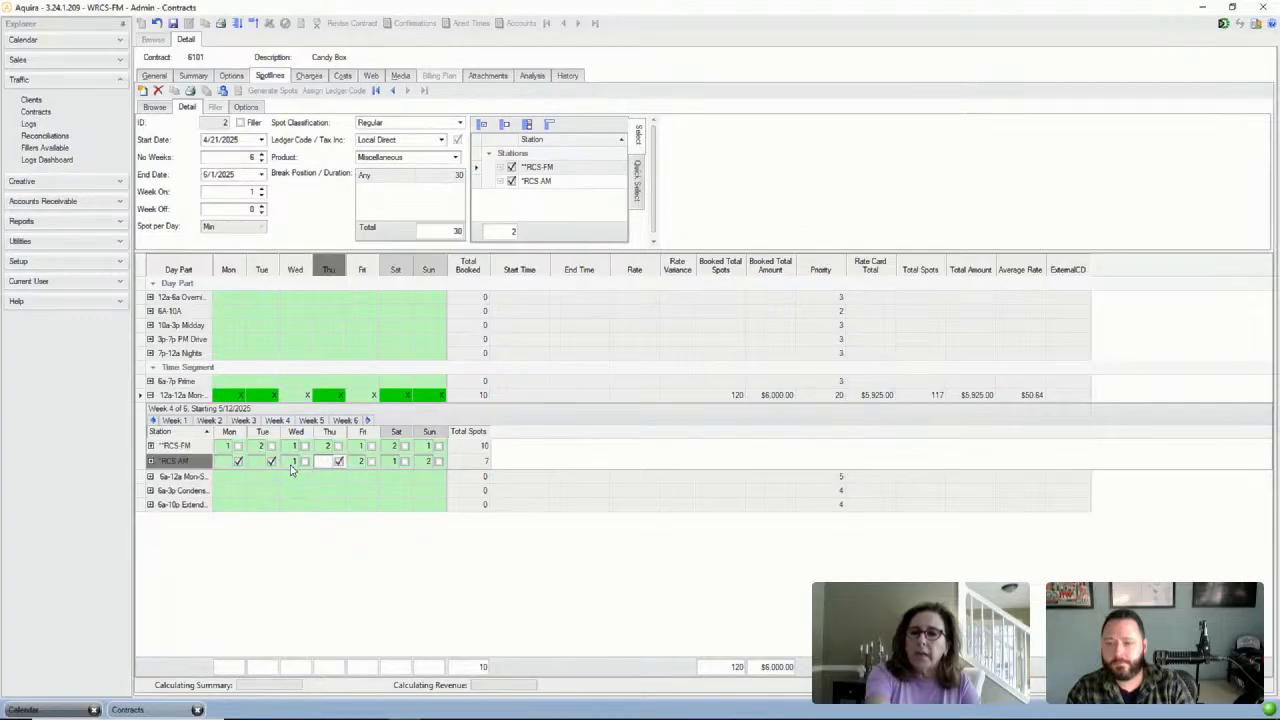
left_click(295, 464)
left_click(305, 461)
left_click(363, 462)
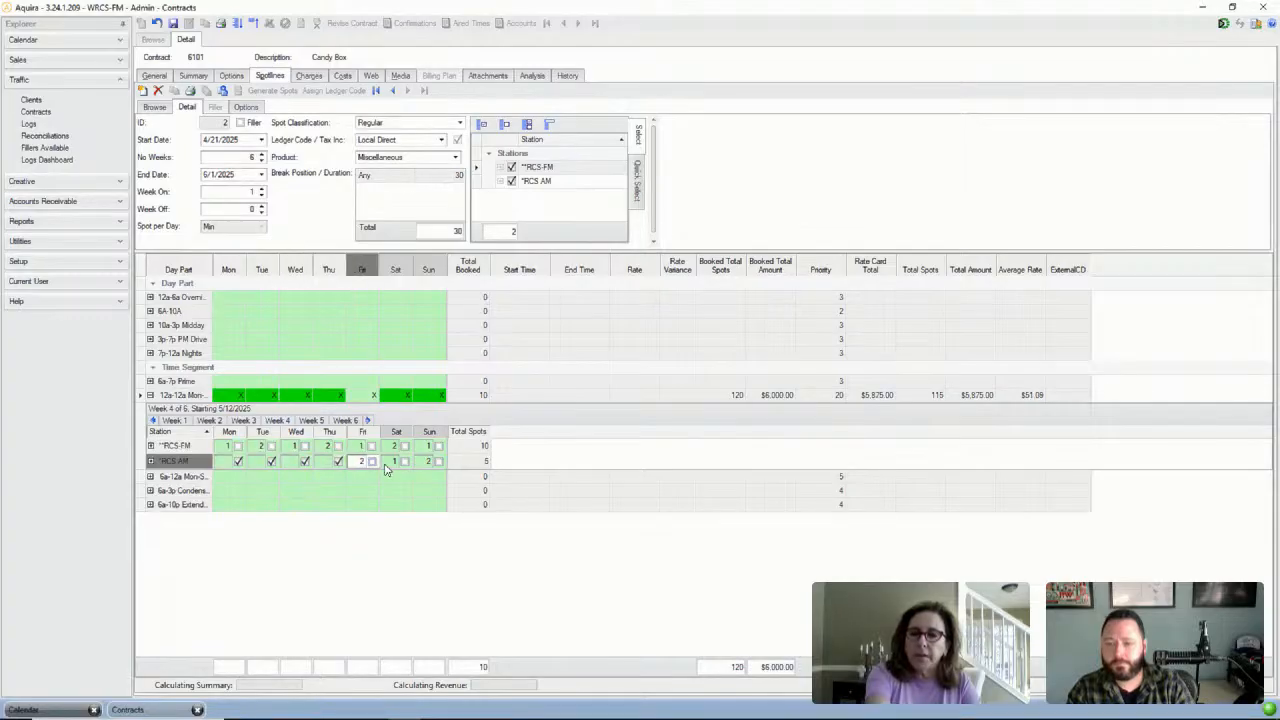
left_click(405, 461)
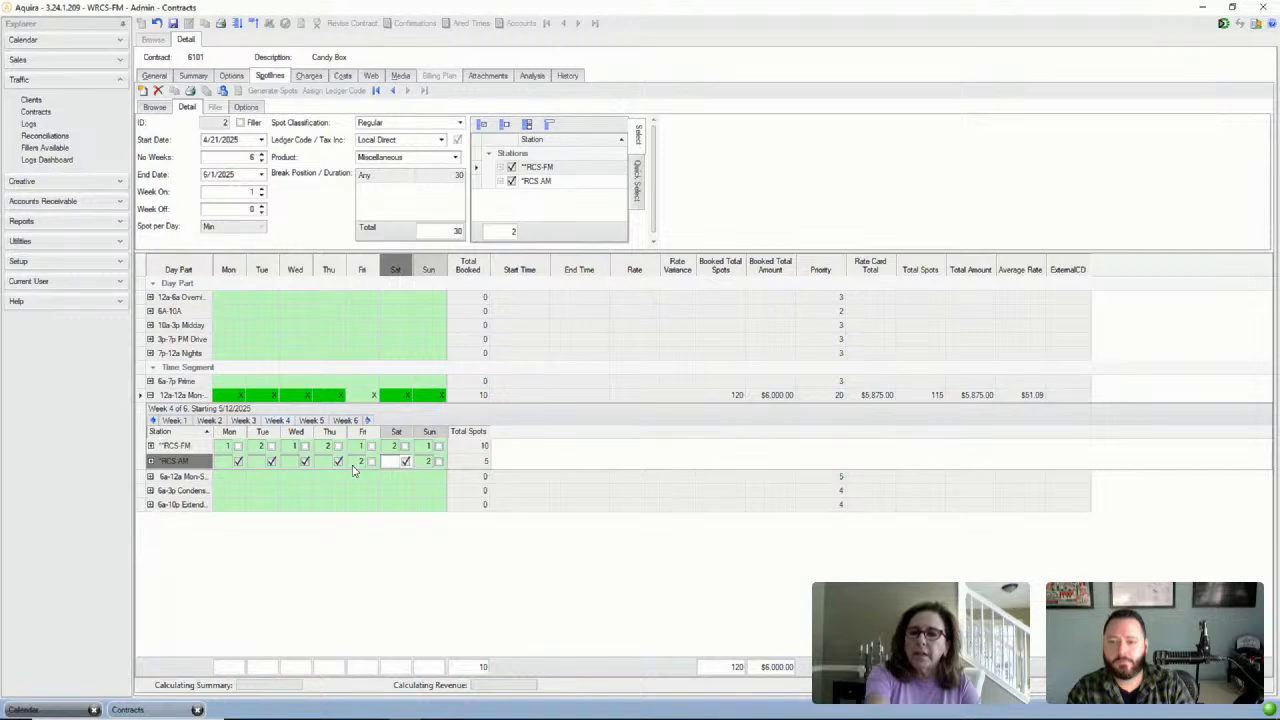
left_click(358, 464)
left_click(371, 462)
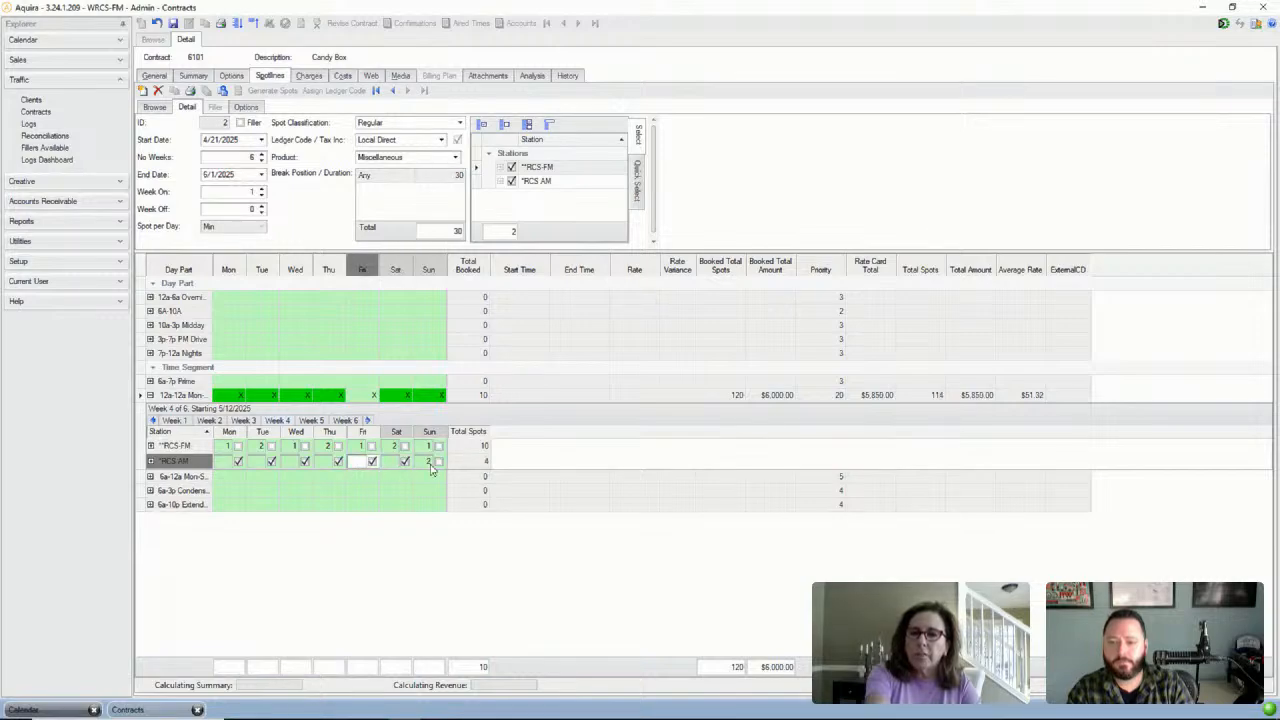
left_click(431, 466)
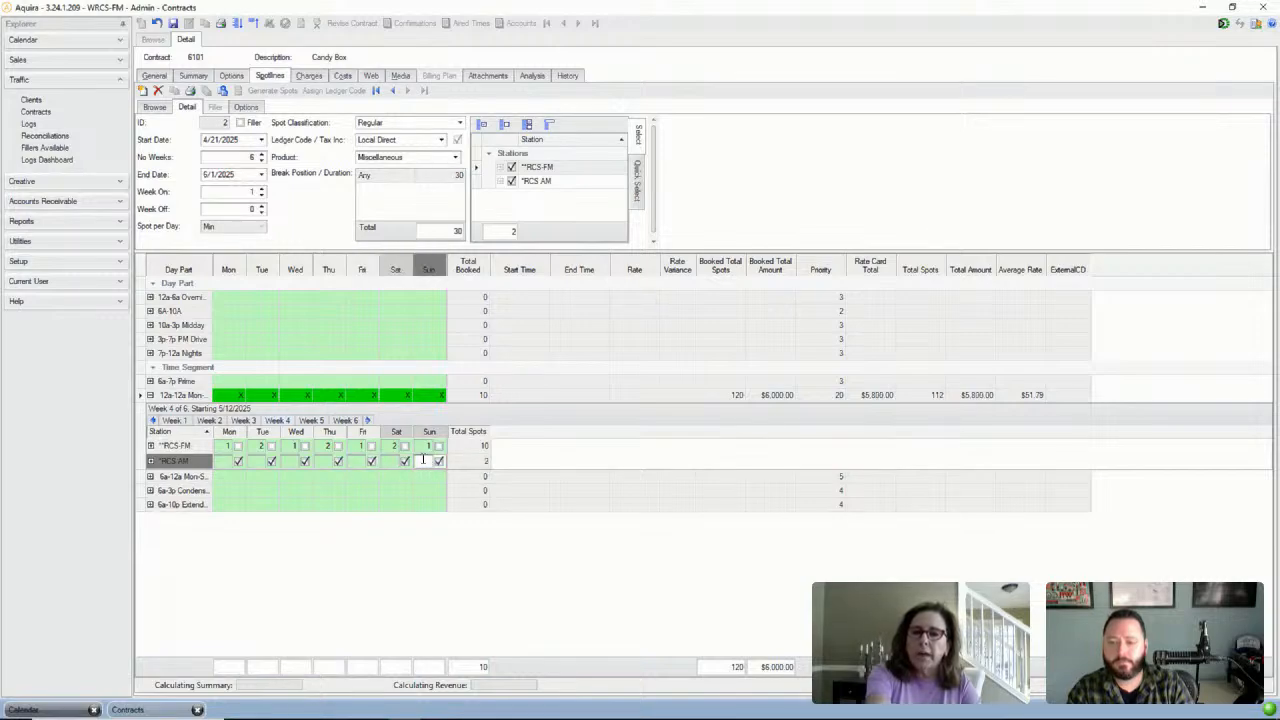
Set the Sunday spots to 2 for **RCS-FM in week 4 of the 12a-12a time segment
left_click(430, 447)
type("2")
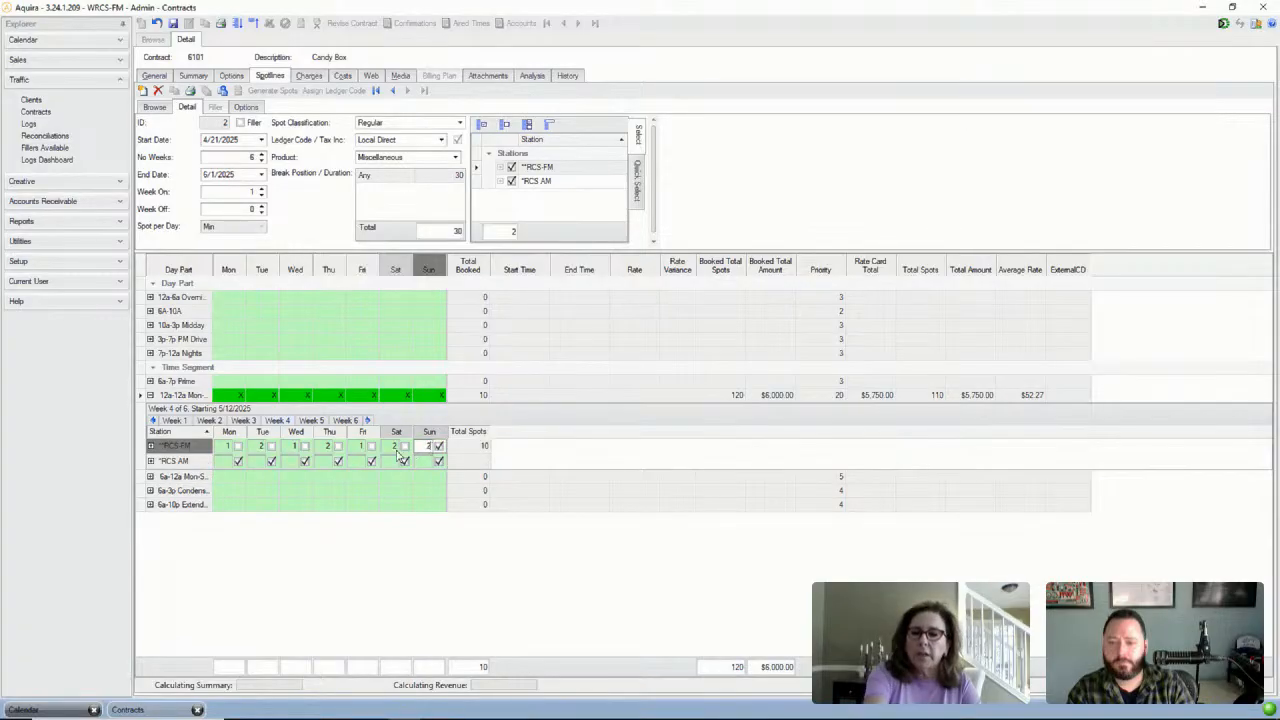
left_click(392, 447)
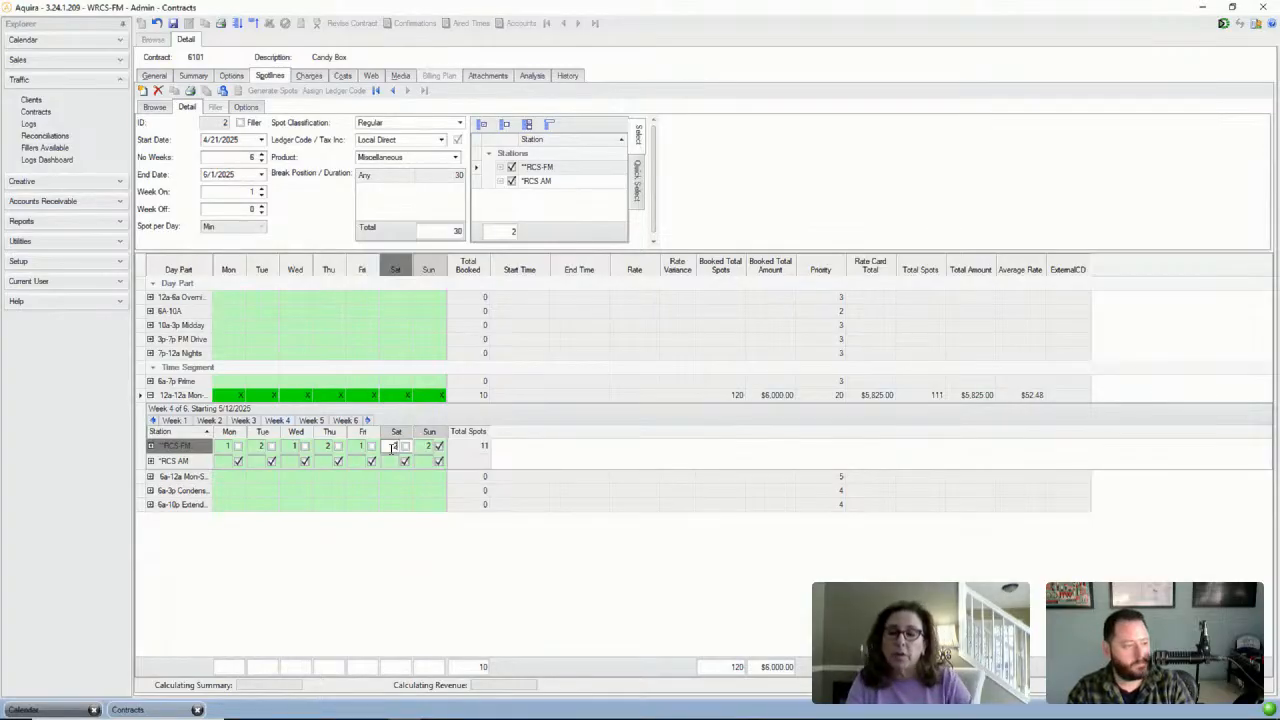
left_click(408, 357)
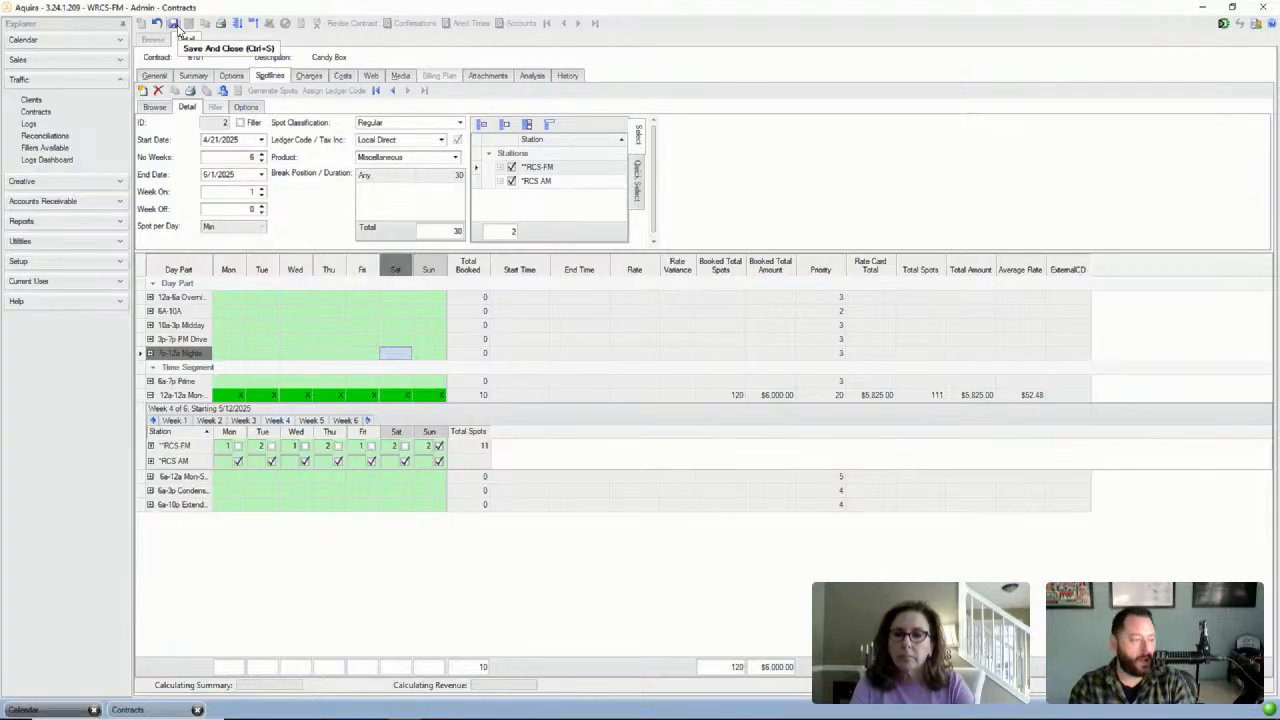
Review week 6 of the 12a-12a time segment and the contract's general information
left_click(352, 426)
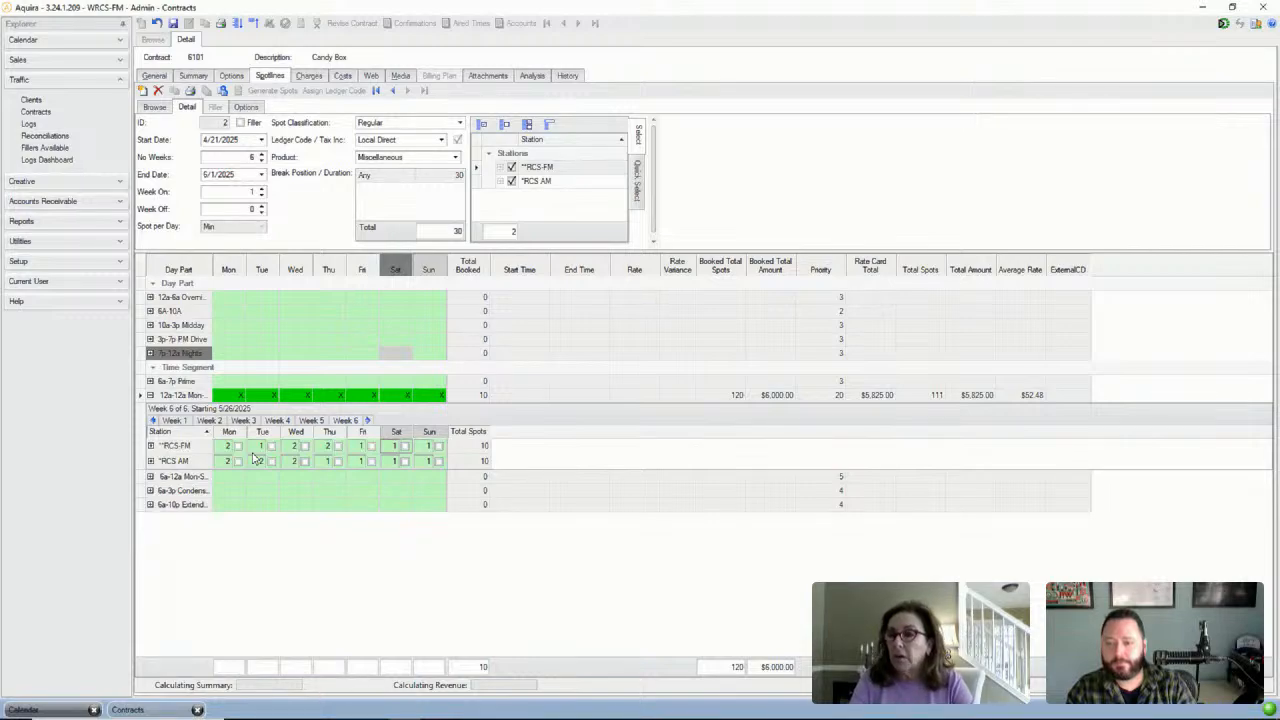
left_click(156, 76)
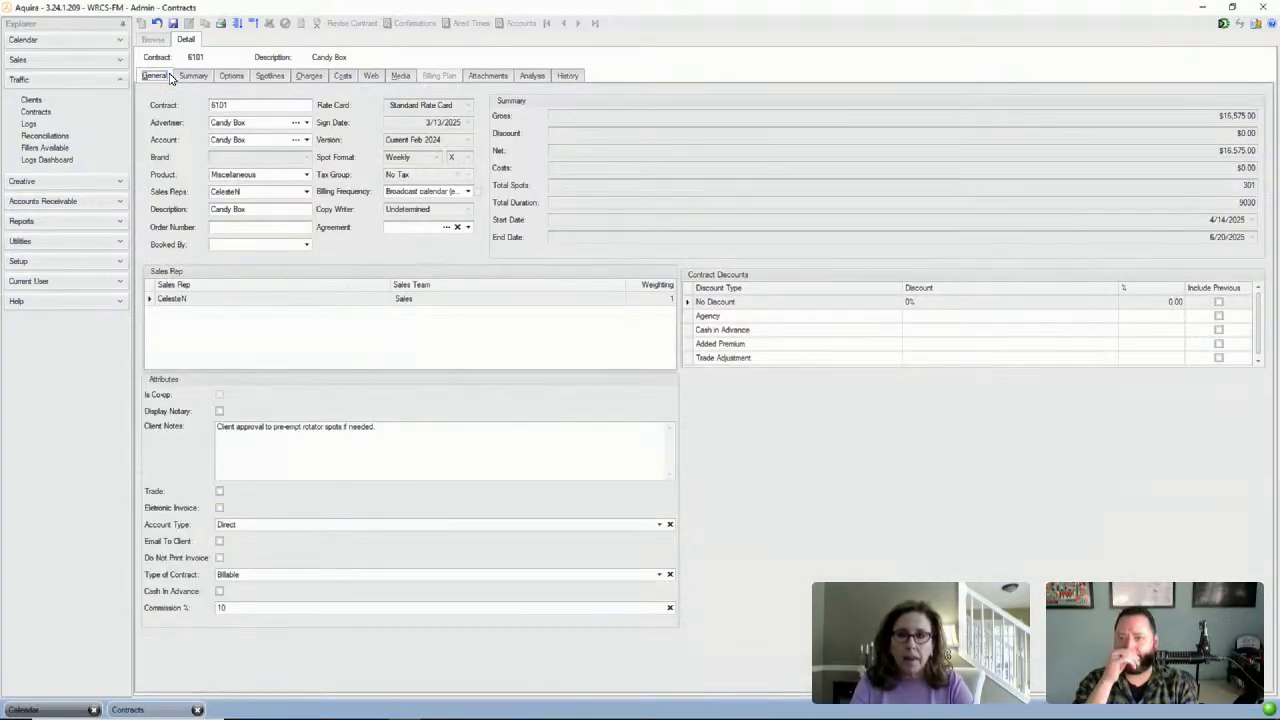
left_click(266, 76)
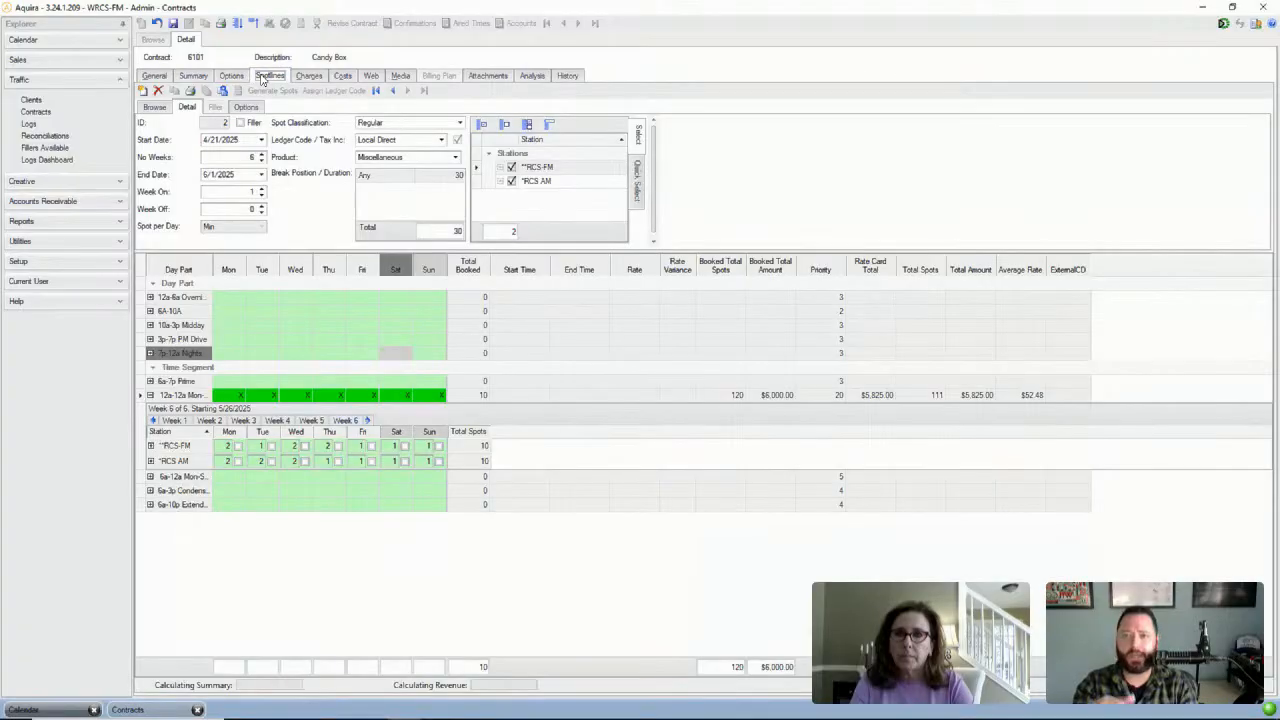
Open the details of spotline 1 and examine weeks 4 and 5 of its 3p-7p PM Drive day part
left_click(163, 109)
left_click(200, 135)
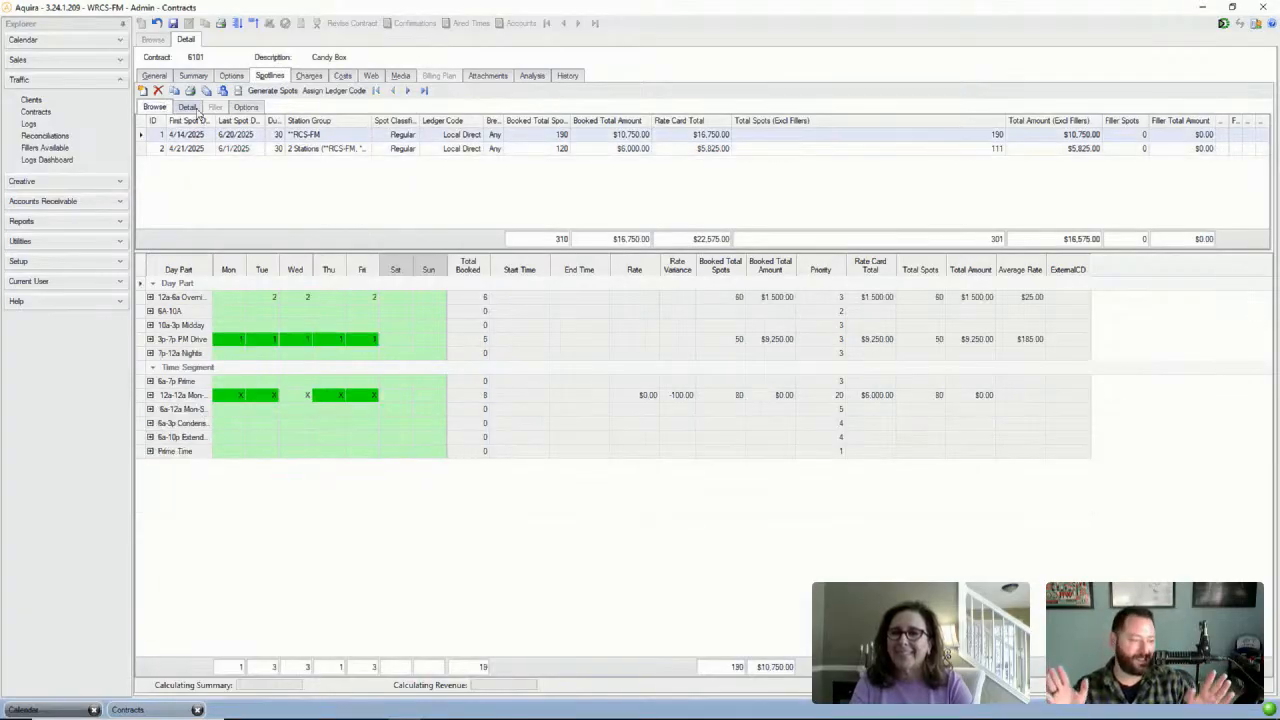
left_click(190, 108)
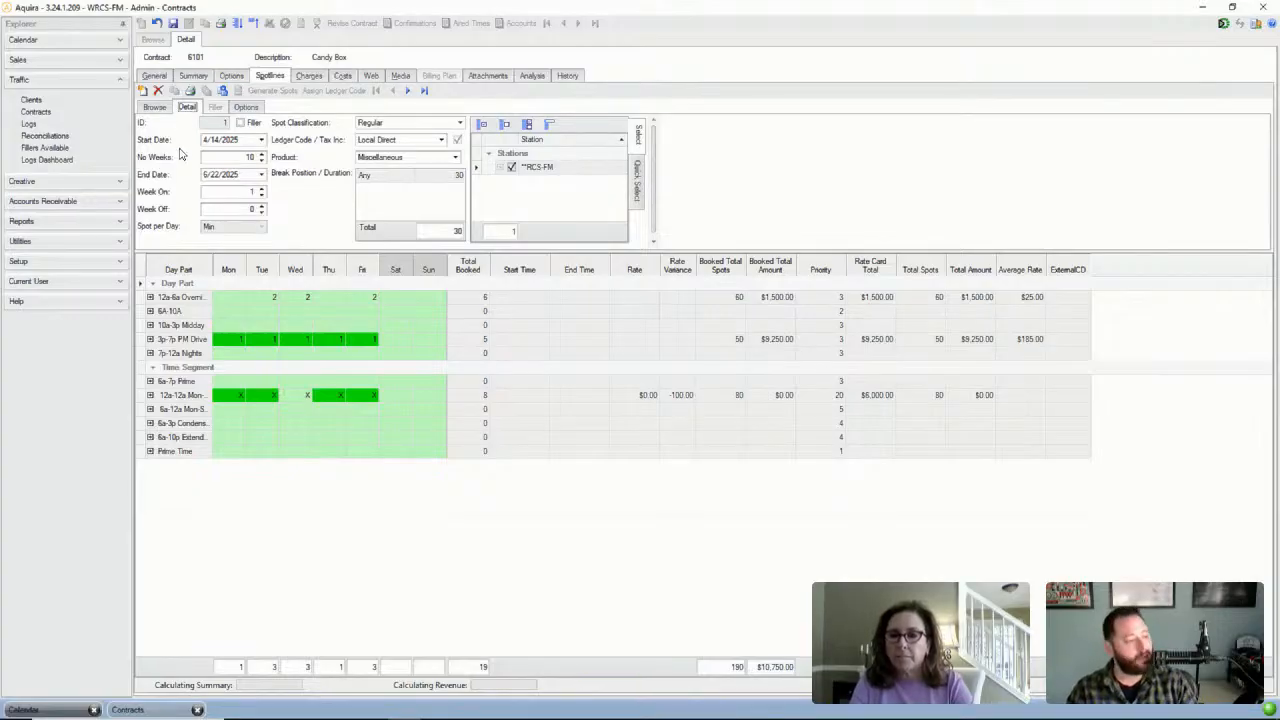
left_click(150, 339)
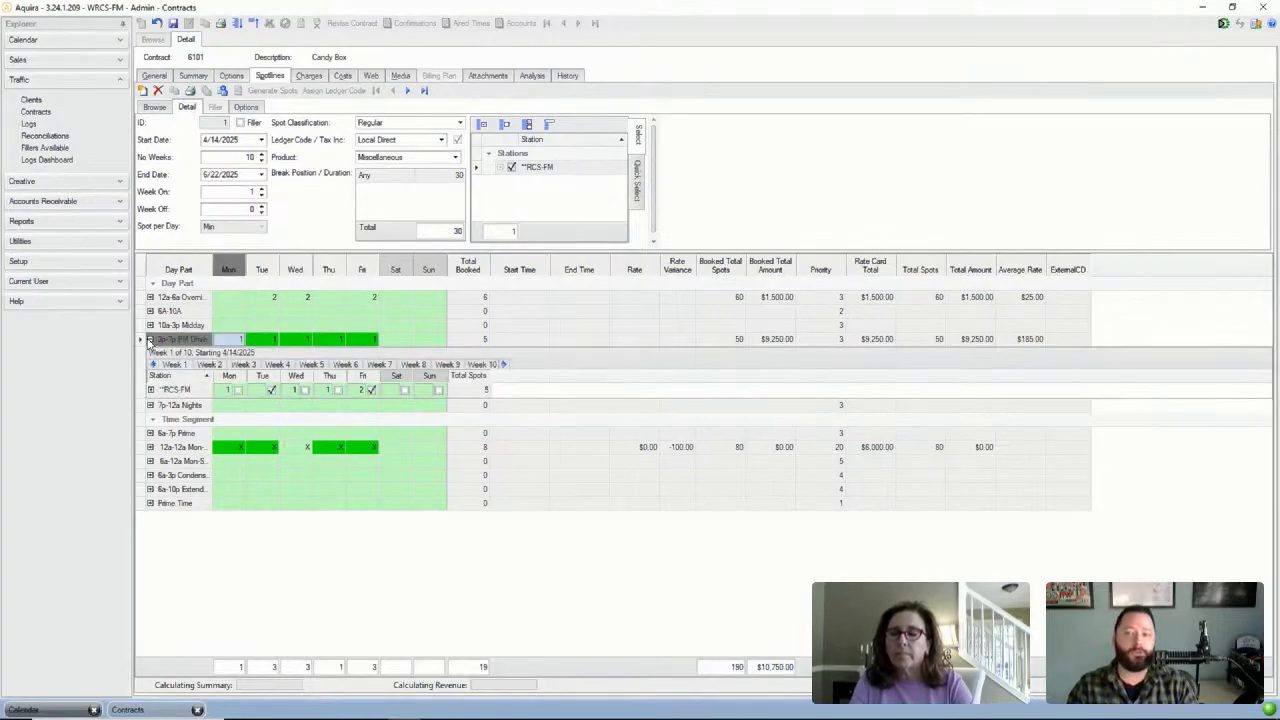
left_click(276, 365)
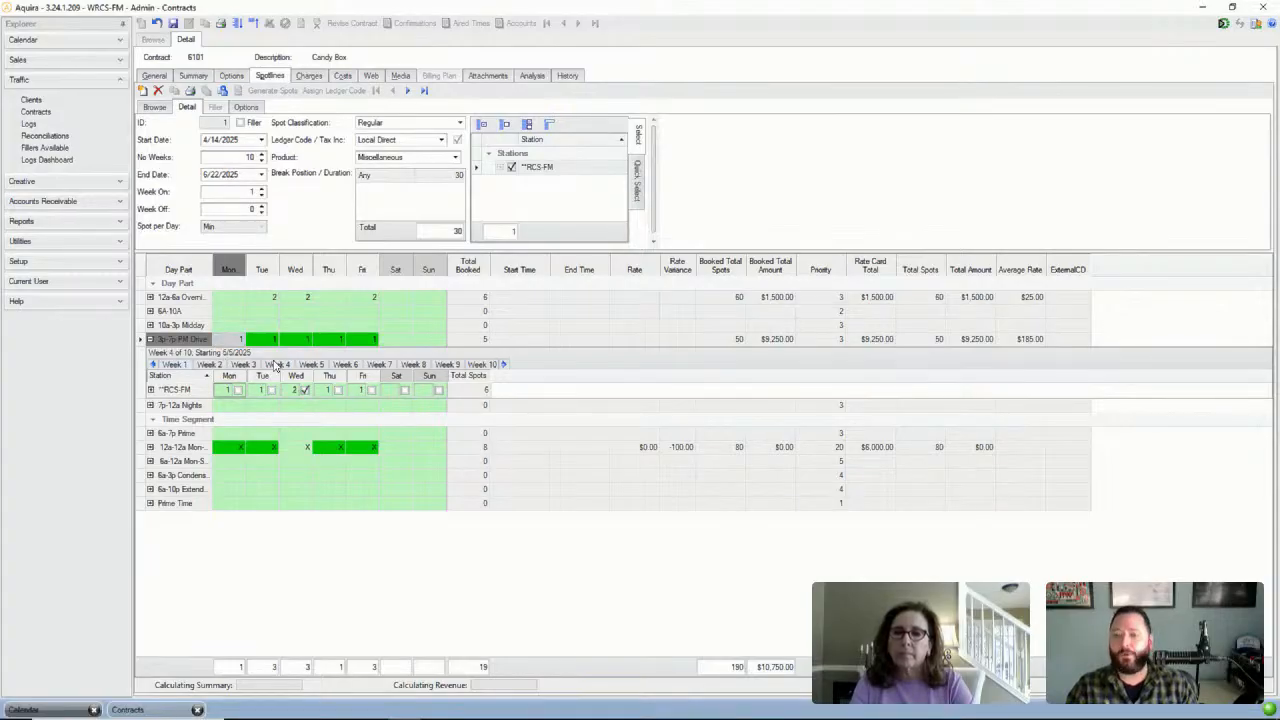
left_click(300, 366)
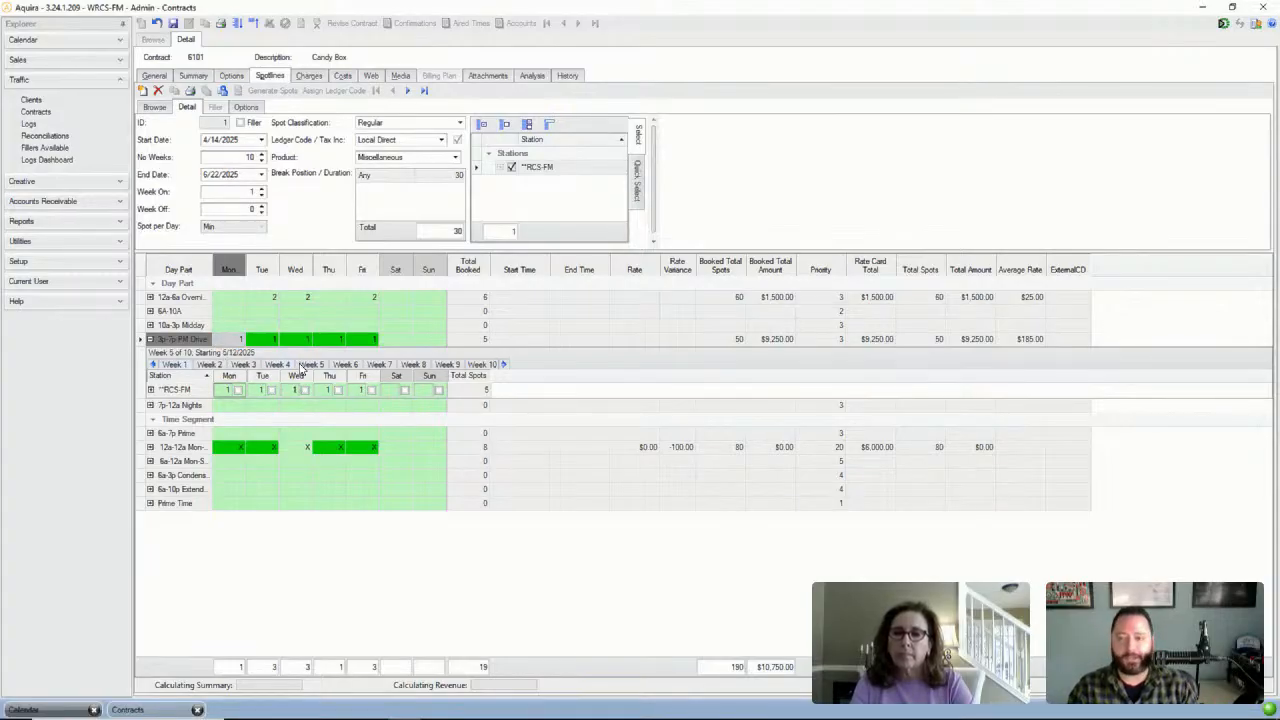
Clear the overall Monday spot of the 3p-7p PM Drive day part and check its effect on the individual weeks
left_click(150, 339)
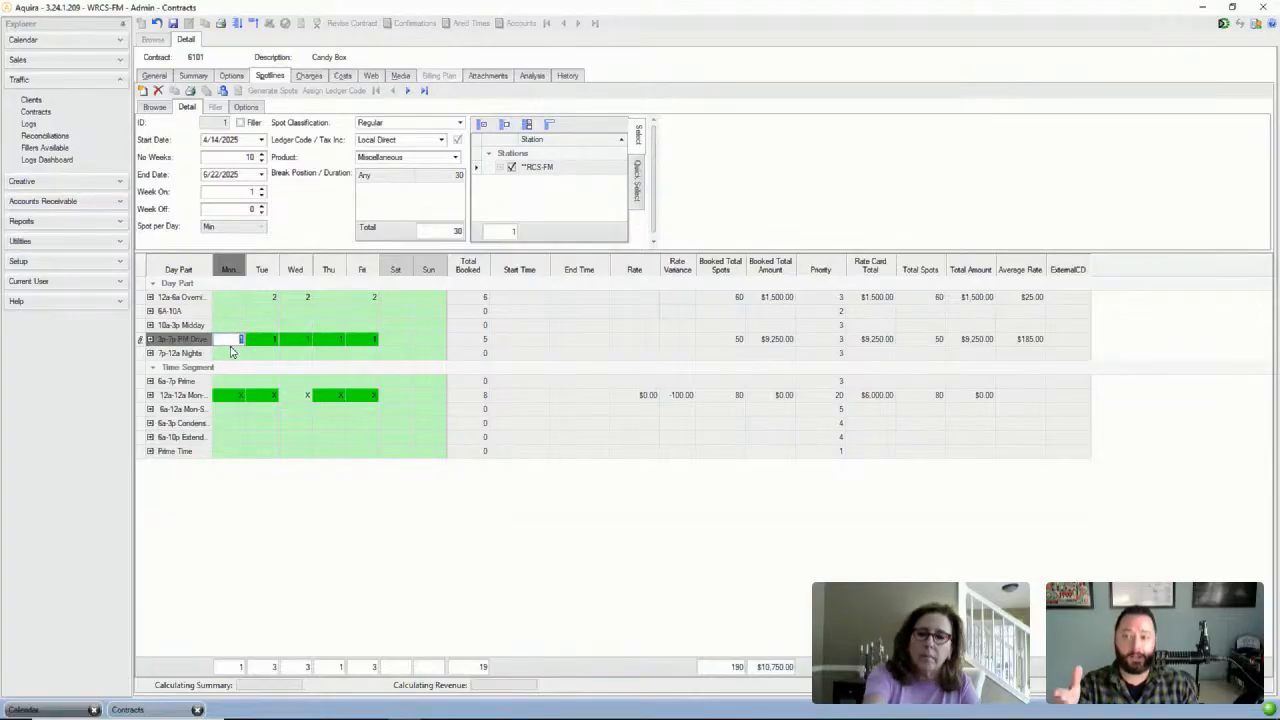
key("Delete")
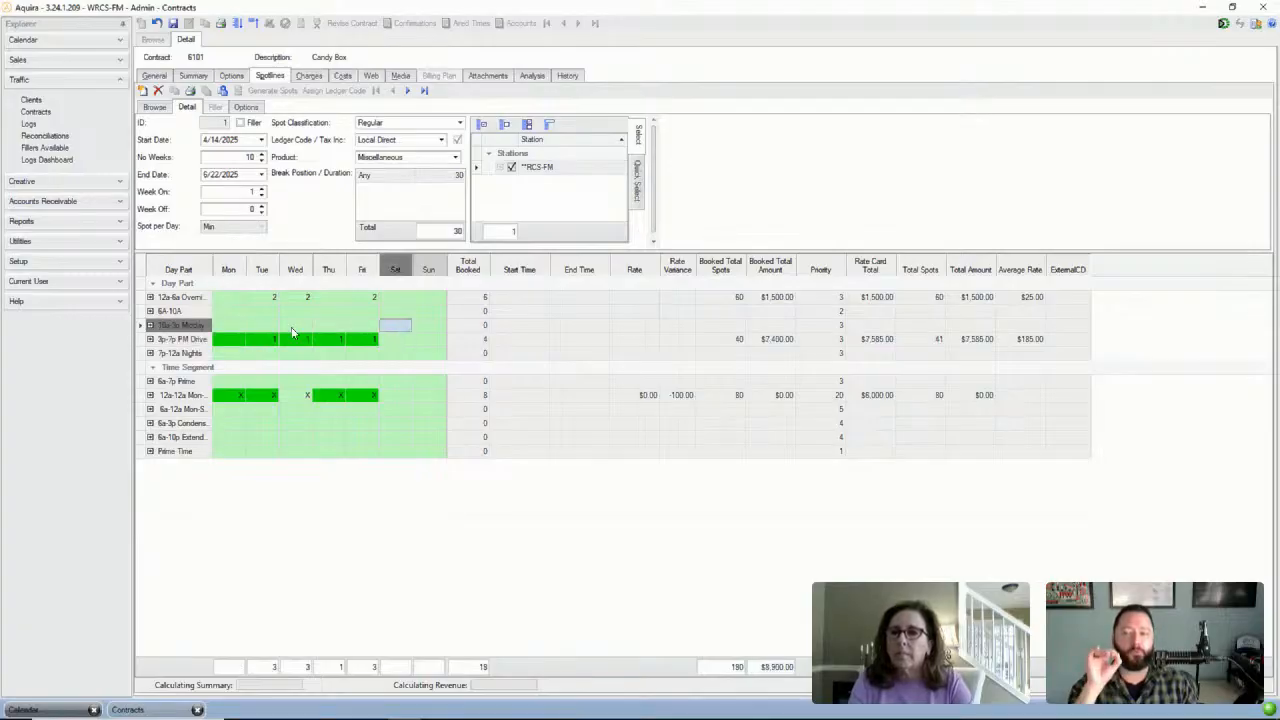
left_click(150, 339)
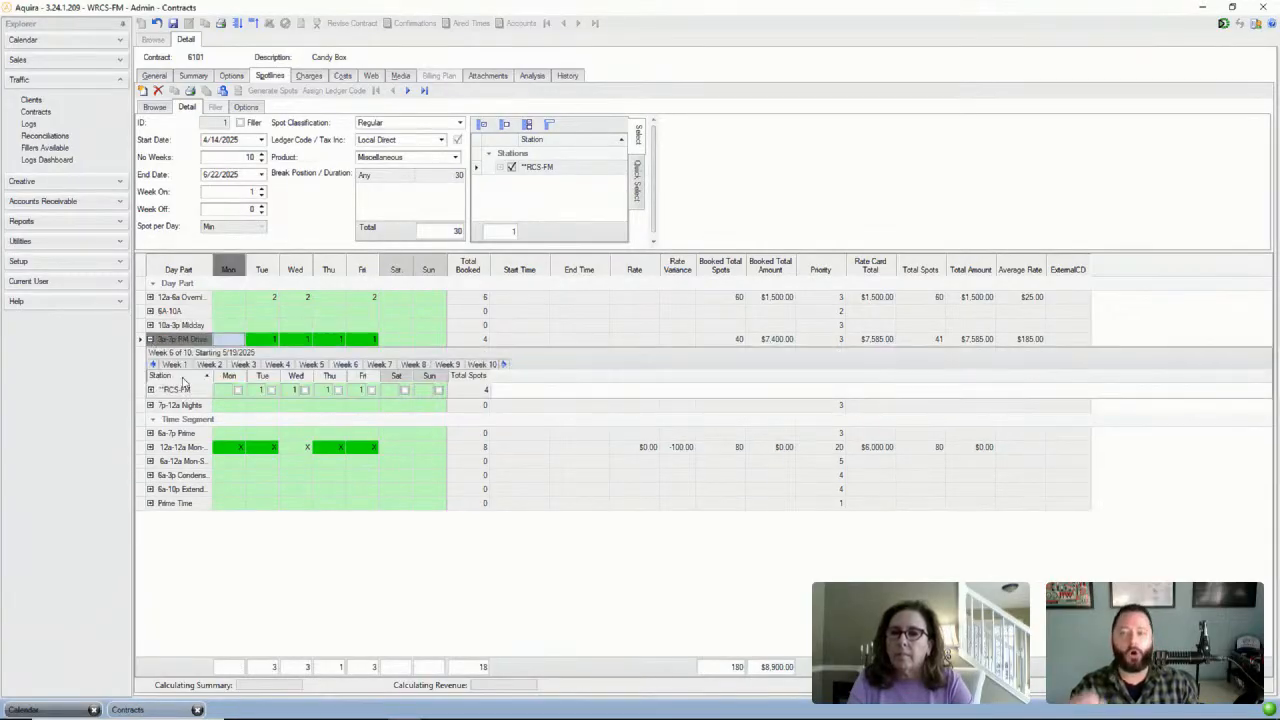
left_click(178, 365)
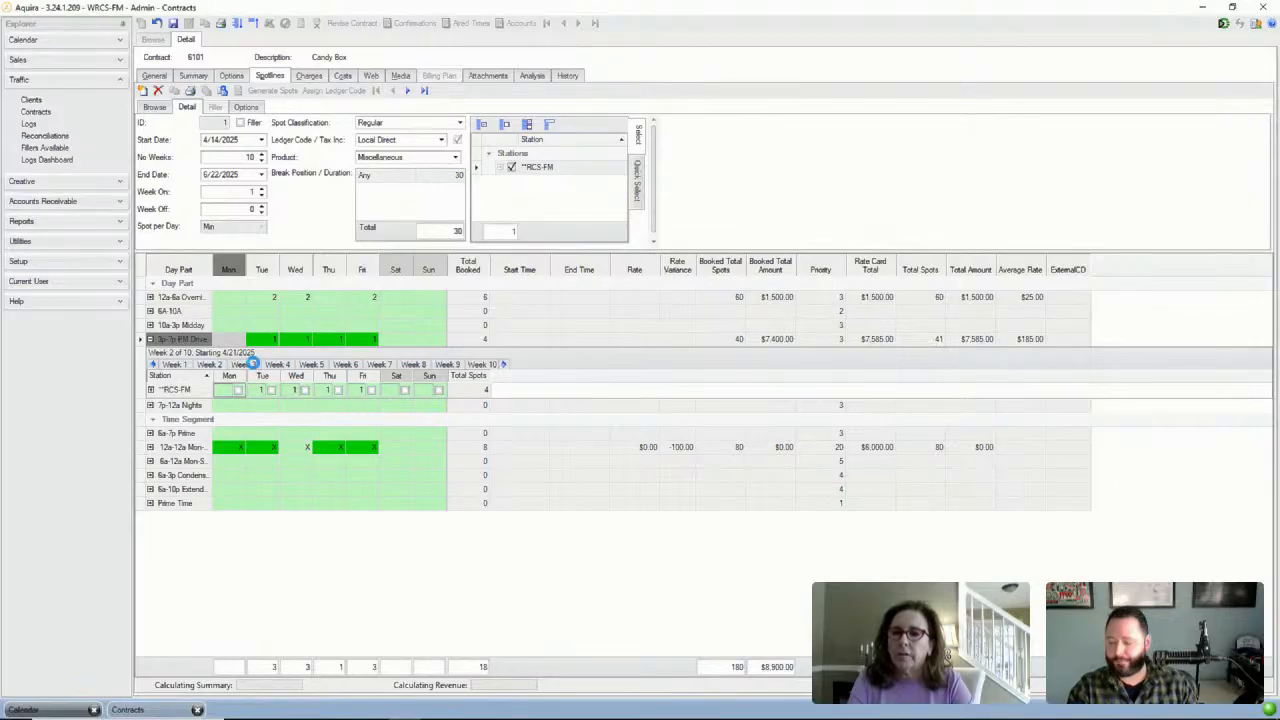
left_click(272, 366)
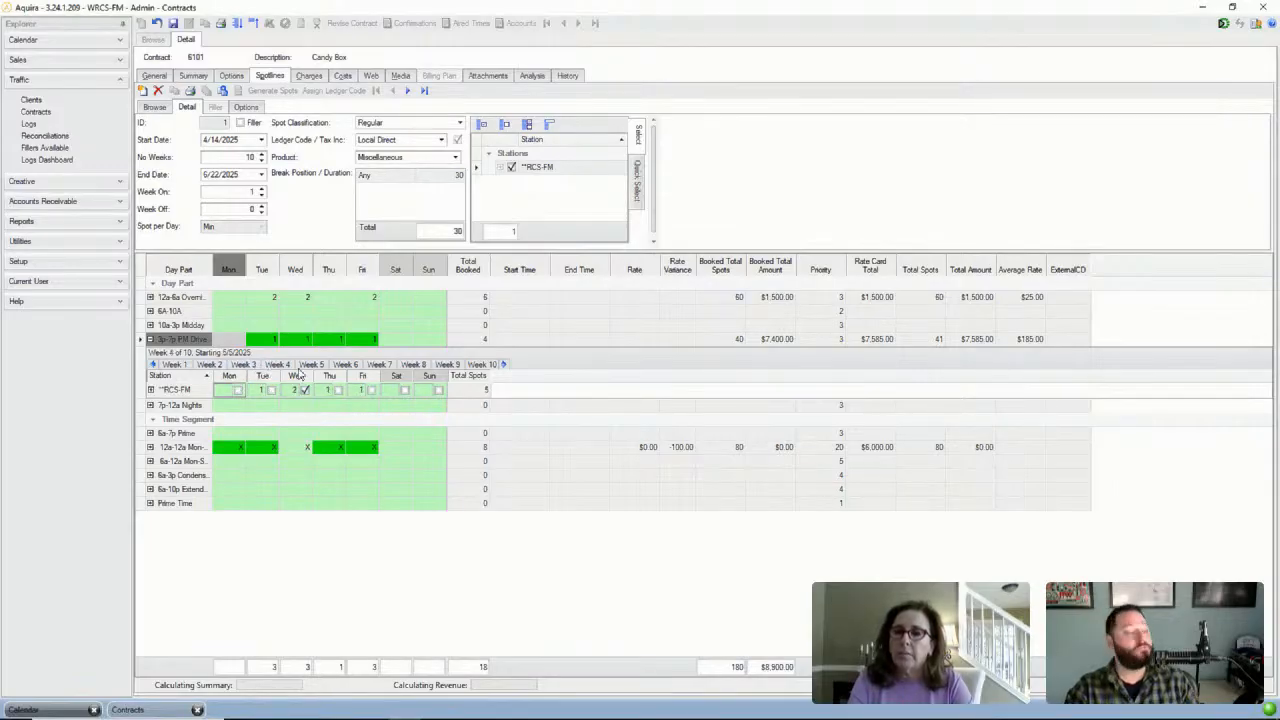
left_click(303, 367)
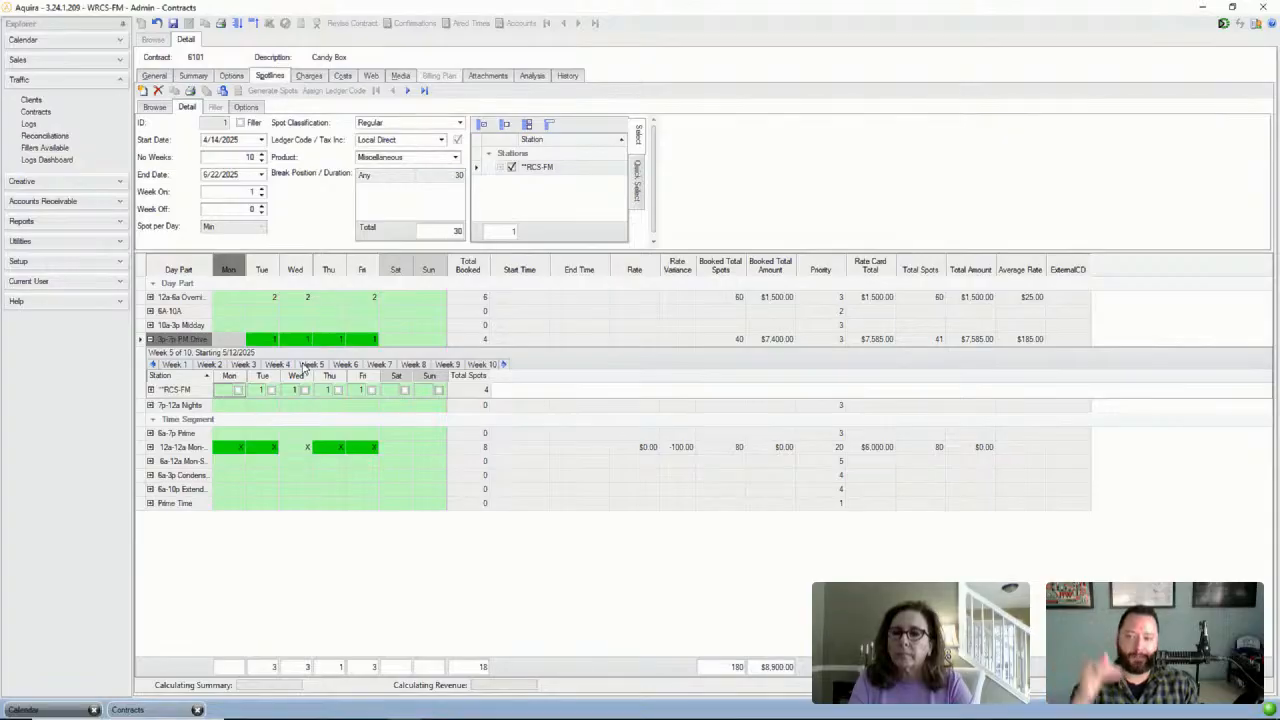
Restore the overall Monday spot of the 3p-7p PM Drive day part to 1
left_click(233, 339)
type("1")
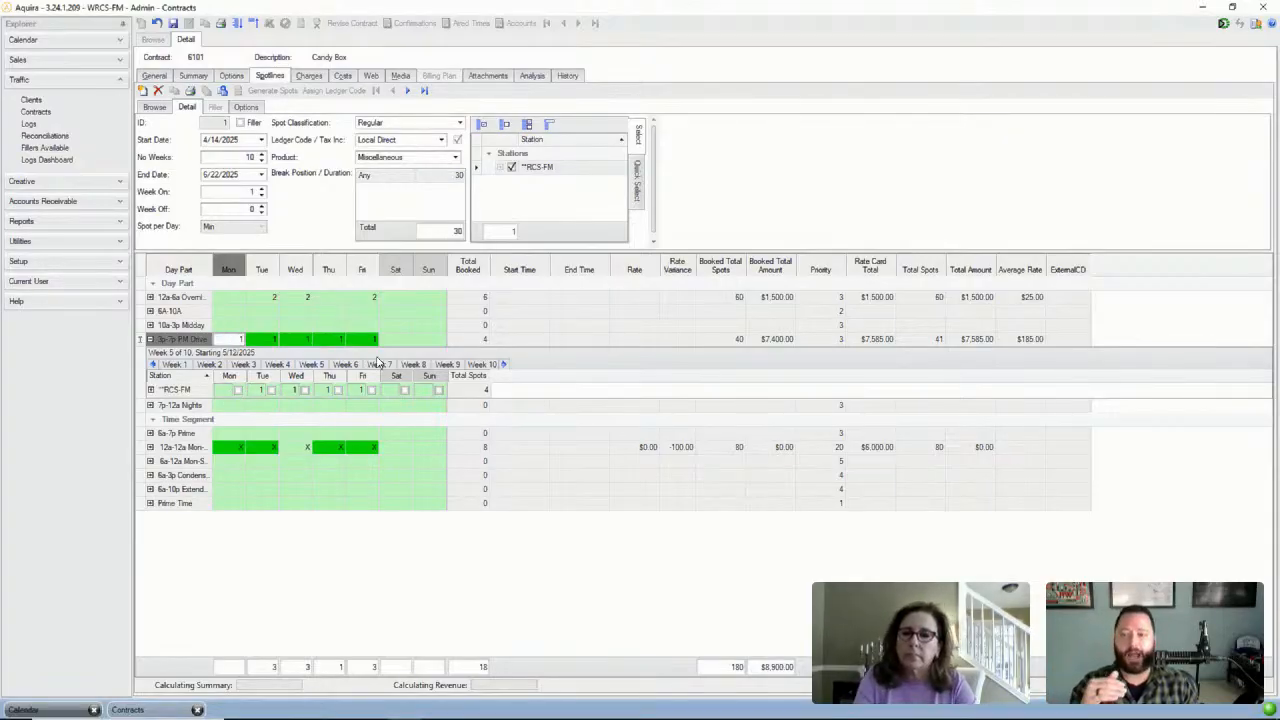
left_click(414, 342)
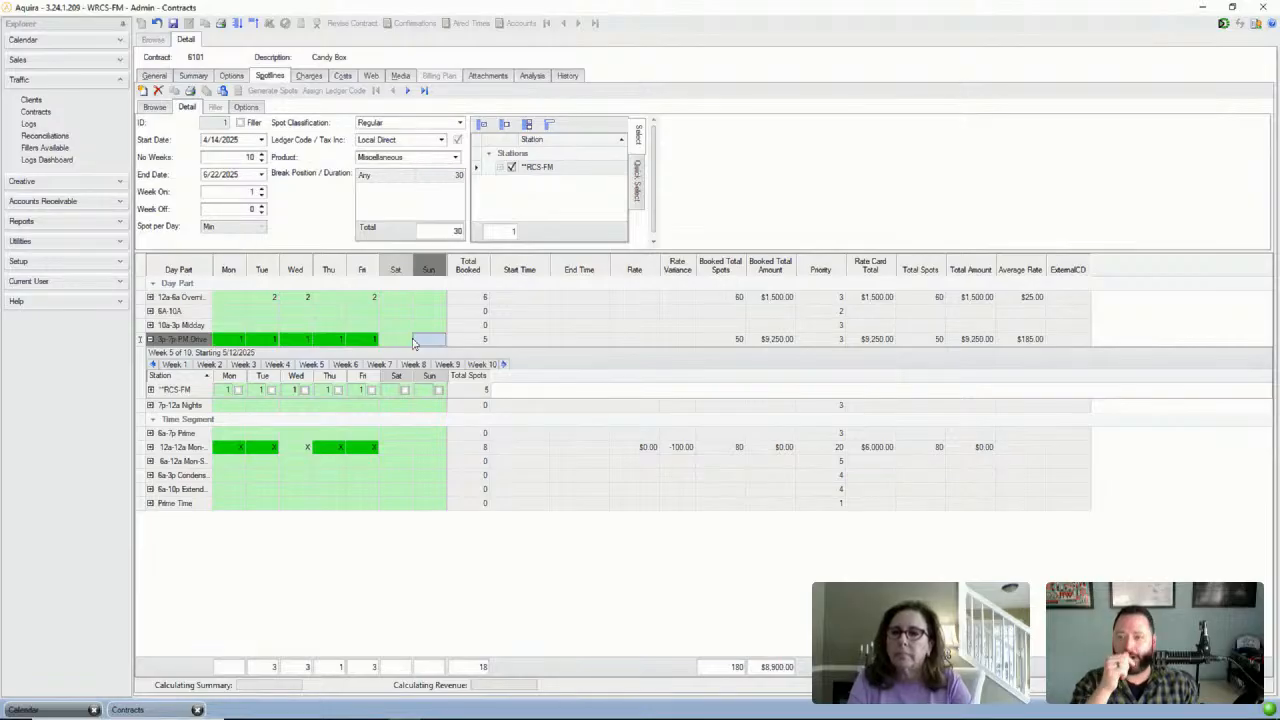
Check the week 3 spot distribution of spotline 1's 3p-7p PM Drive day part
left_click(249, 368)
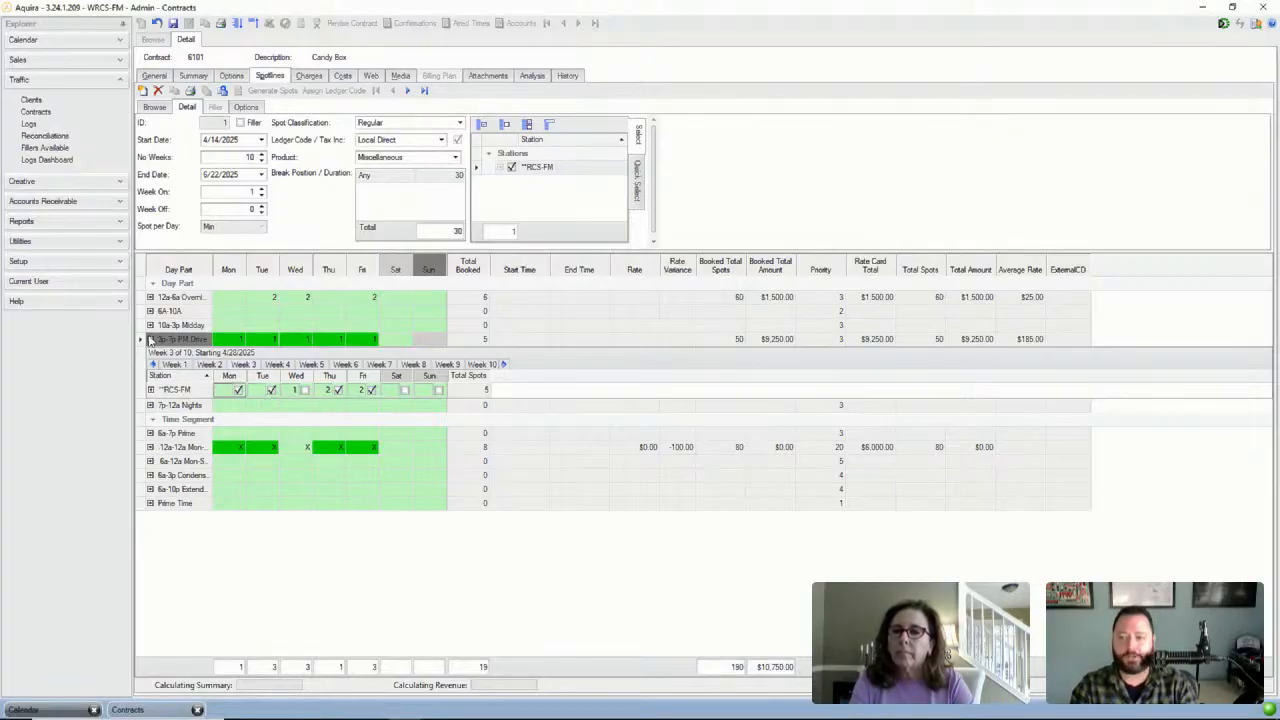
left_click(150, 340)
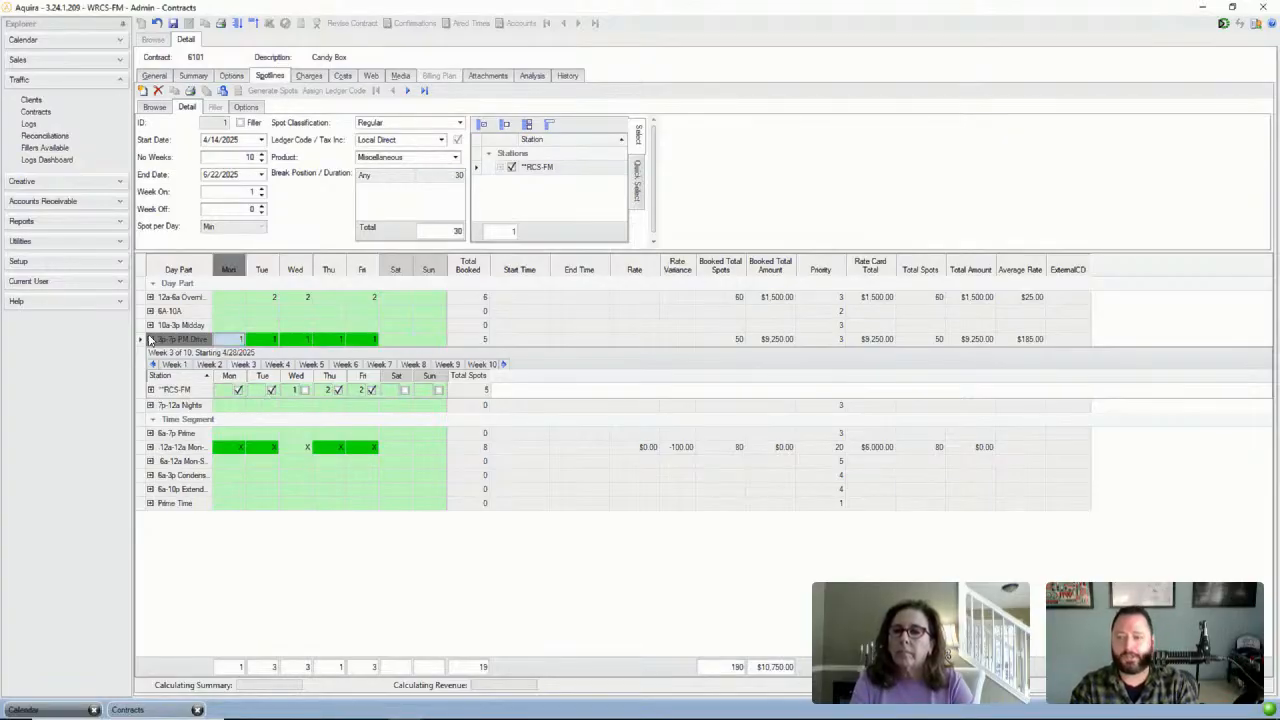
left_click(150, 447)
left_click(150, 447)
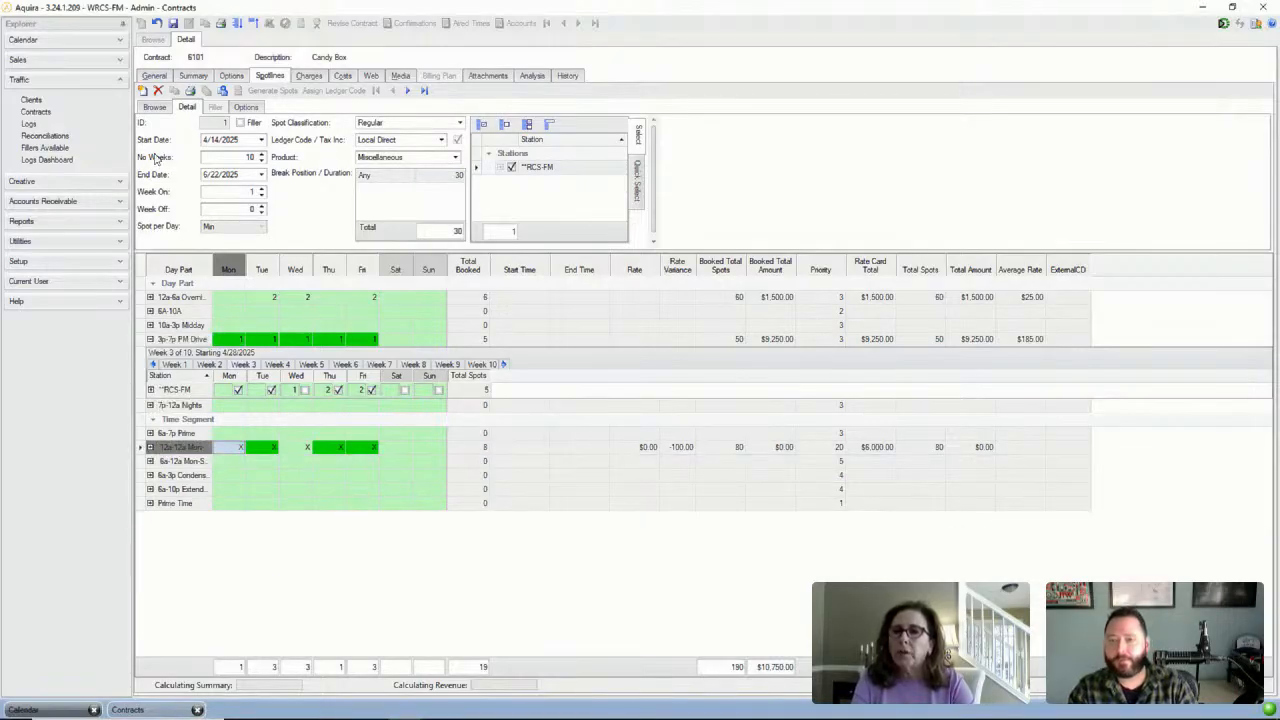
Return to the list of spotlines and select spotline 2, the two-station line starting 4/21/2025
left_click(155, 107)
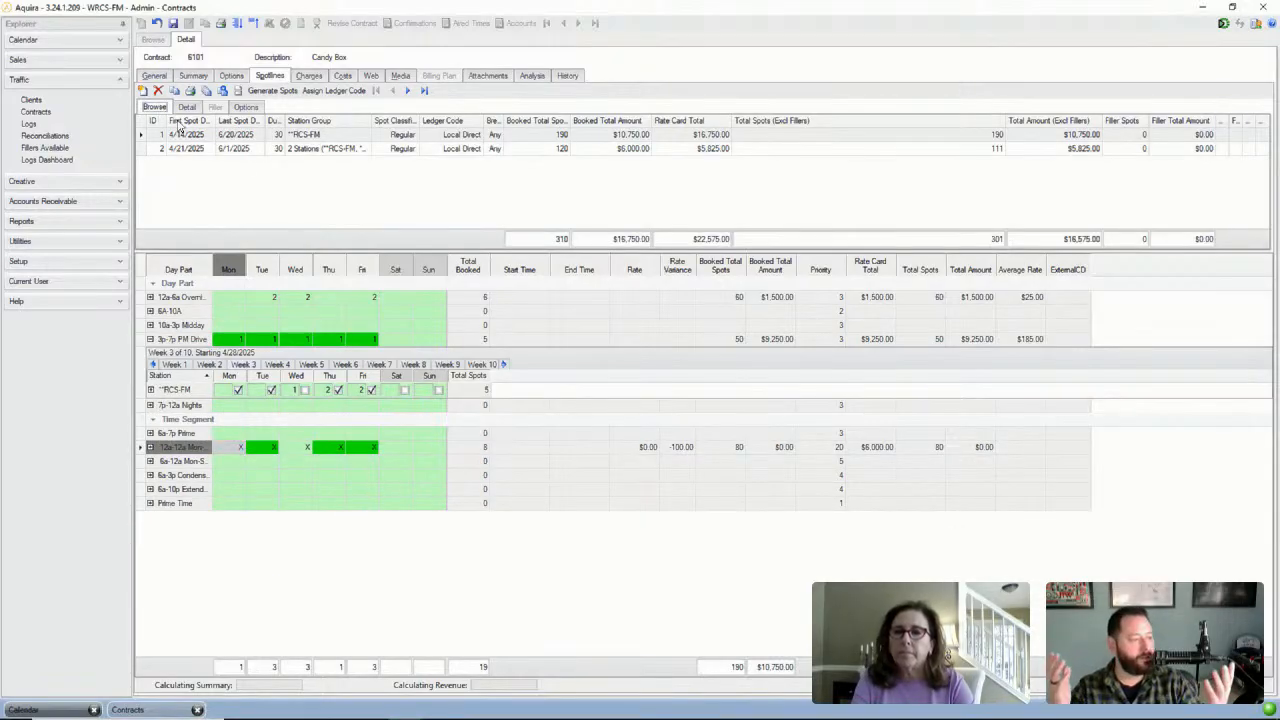
left_click(253, 153)
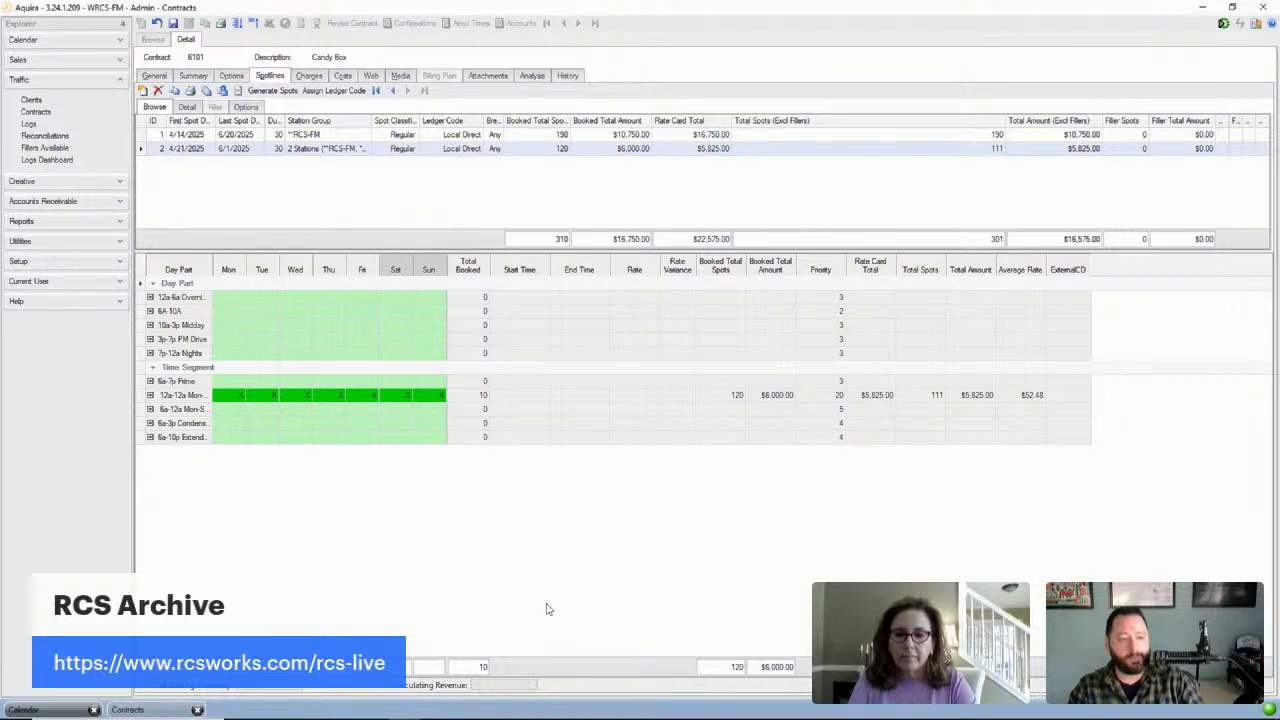
mouse_move(578, 717)
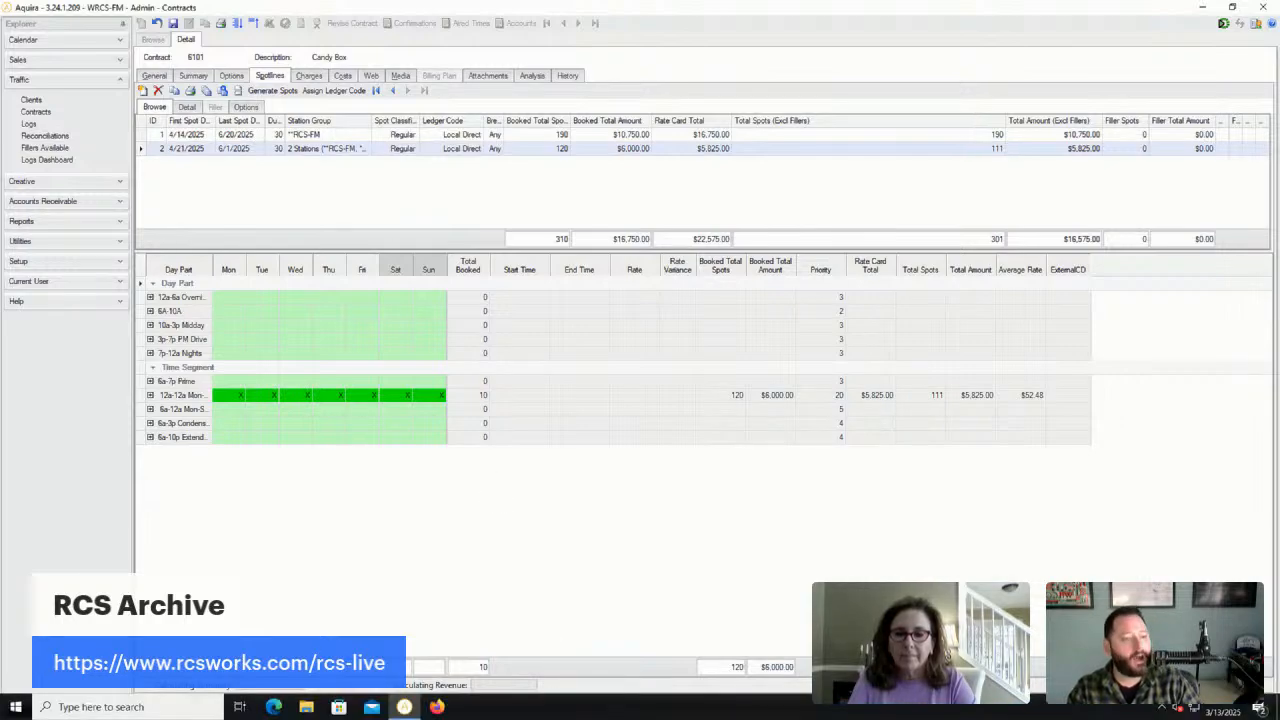